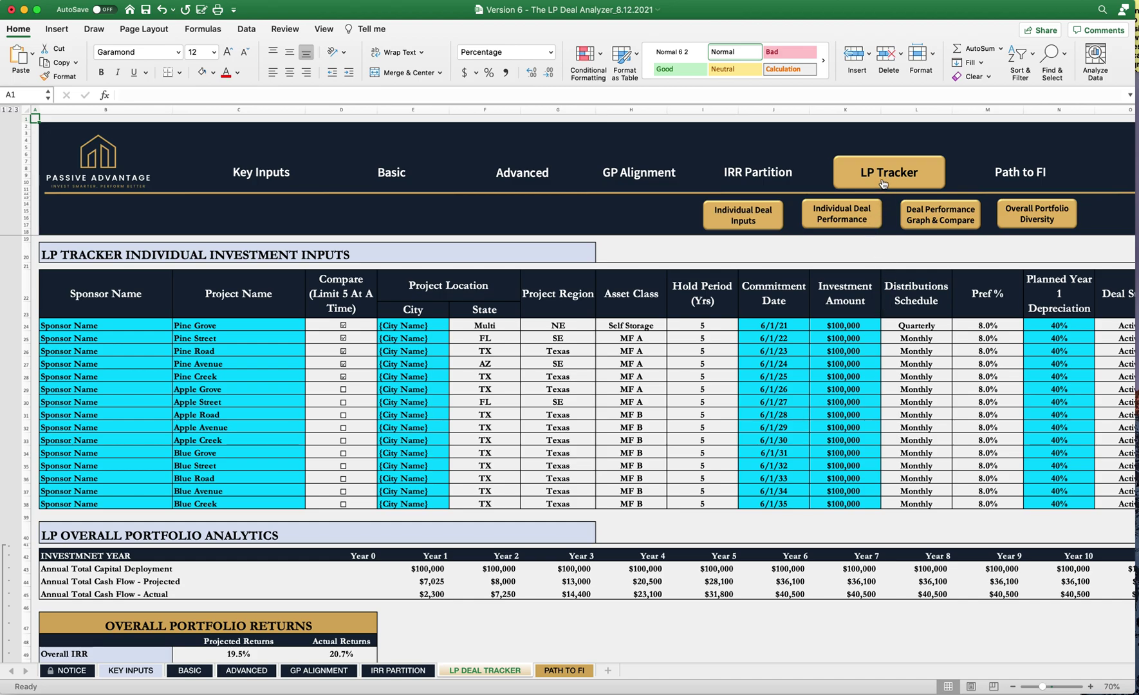
View the Path to FI summary sheet and return to the LP Tracker
{"action": "left_click", "coordinate": [1018, 175]}
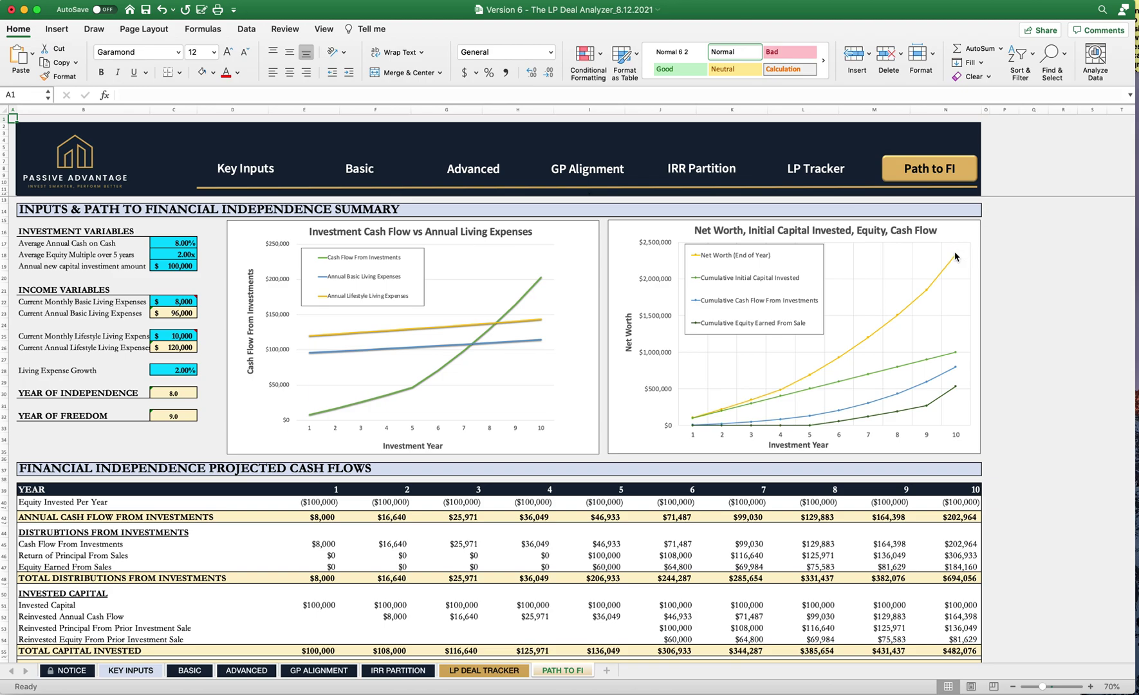
{"action": "left_click", "coordinate": [801, 172]}
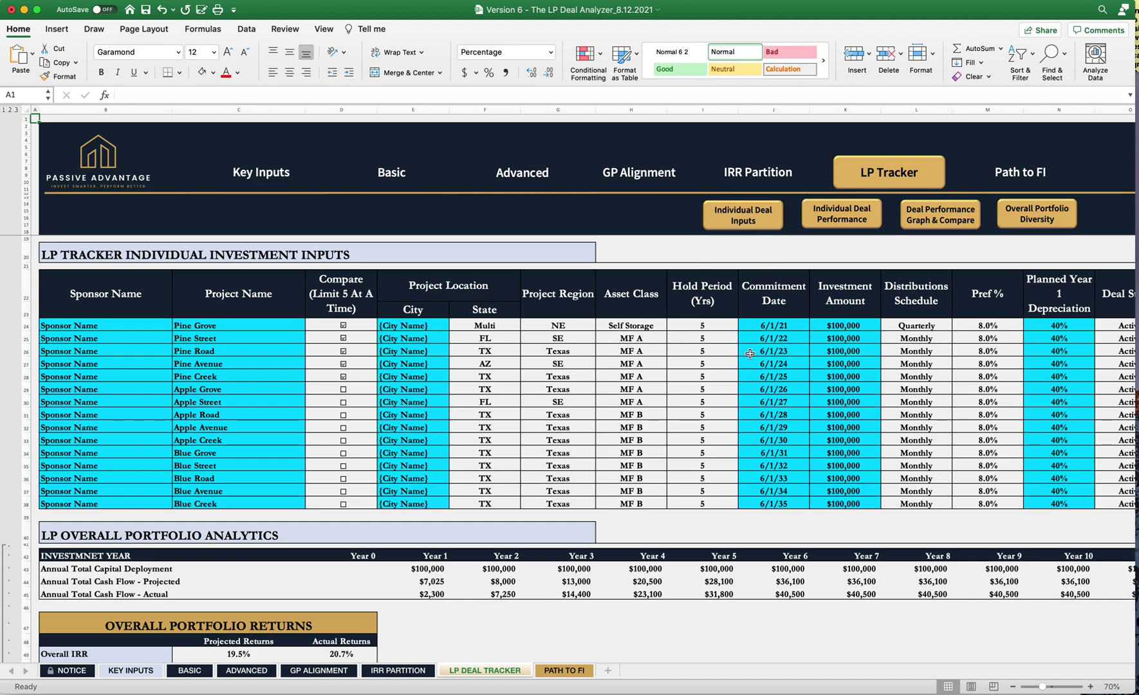
Tour the LP Tracker's portfolio diversity, compare and graph, and individual performance sections, ending at the individual deal inputs
{"action": "left_click", "coordinate": [1030, 214]}
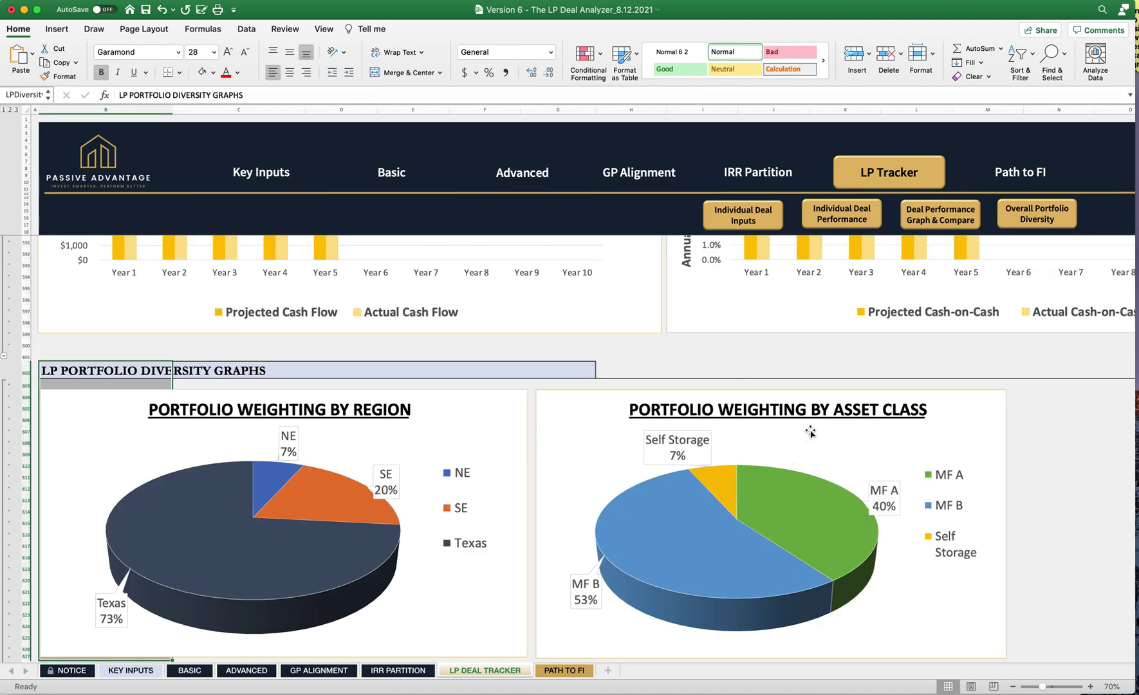
{"action": "left_click", "coordinate": [937, 223]}
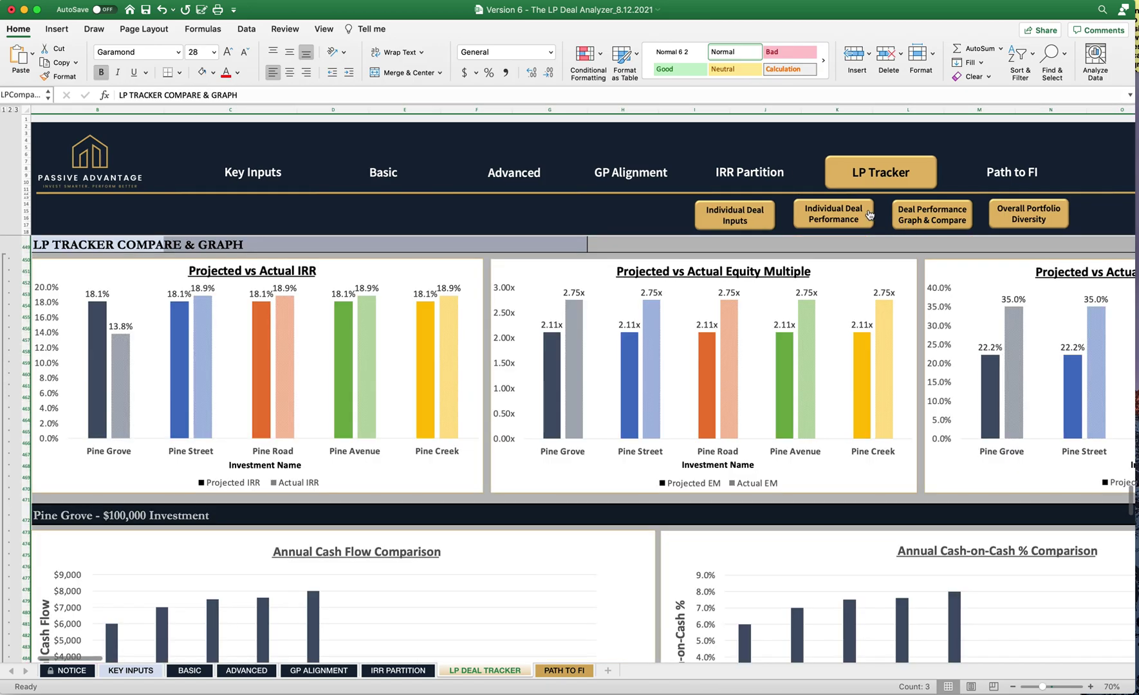
{"action": "left_click", "coordinate": [838, 216]}
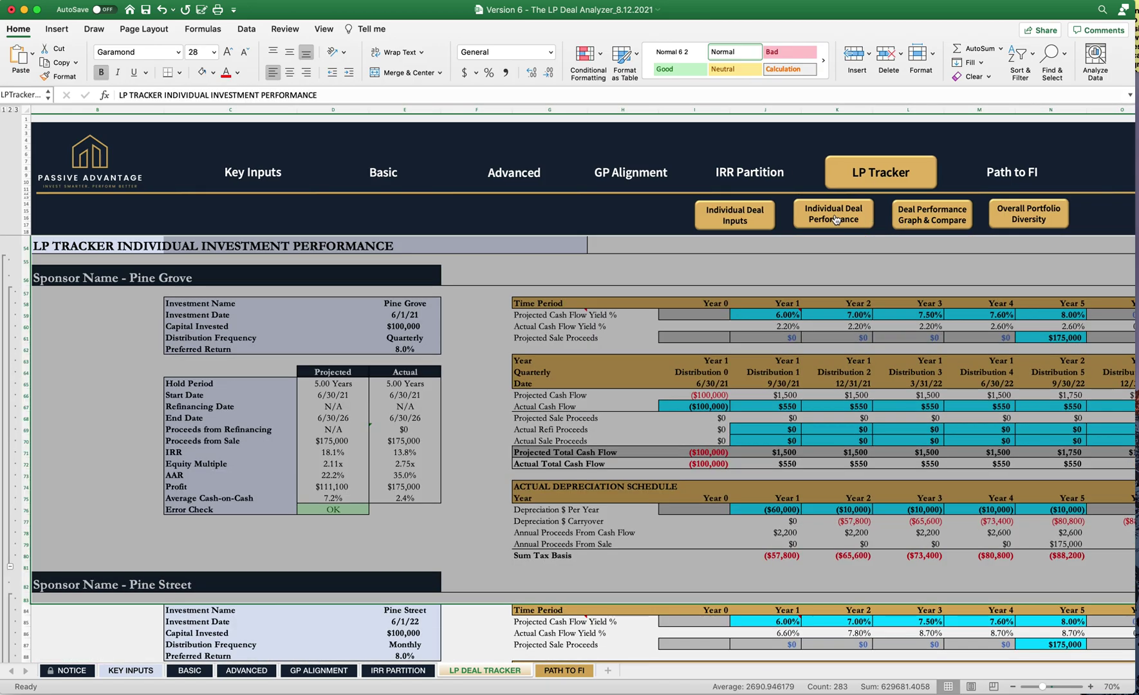
{"action": "left_click", "coordinate": [745, 216]}
{"action": "left_click", "coordinate": [766, 369]}
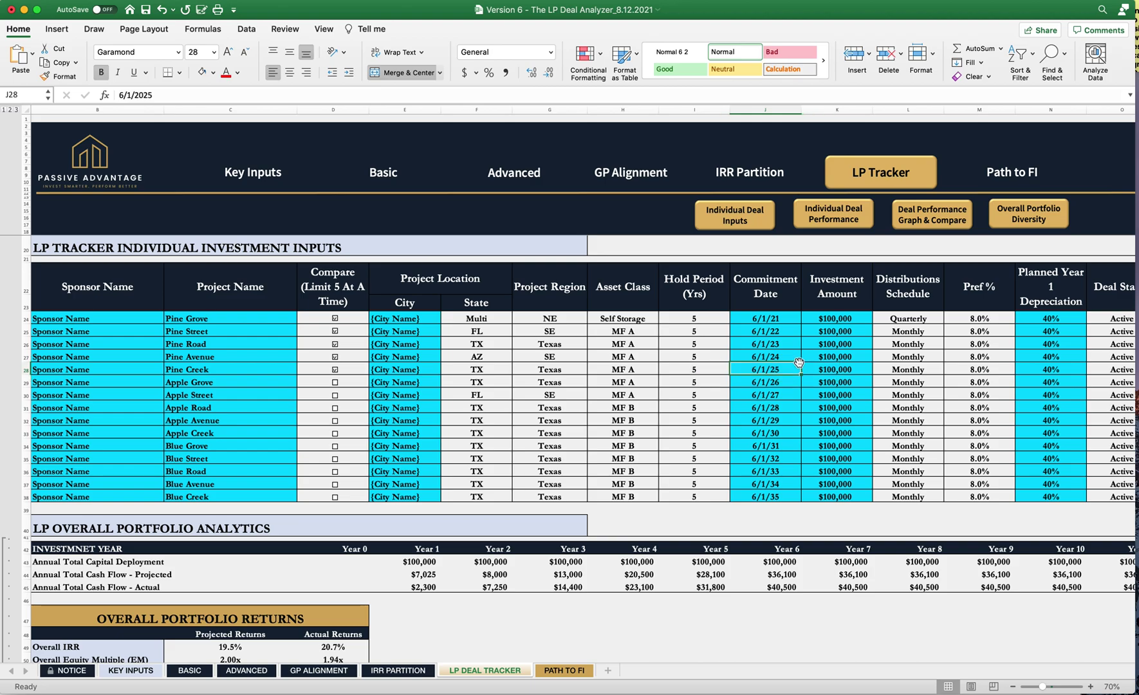
{"action": "scroll", "coordinate": [706, 366], "scroll_direction": "up", "scroll_amount": 1}
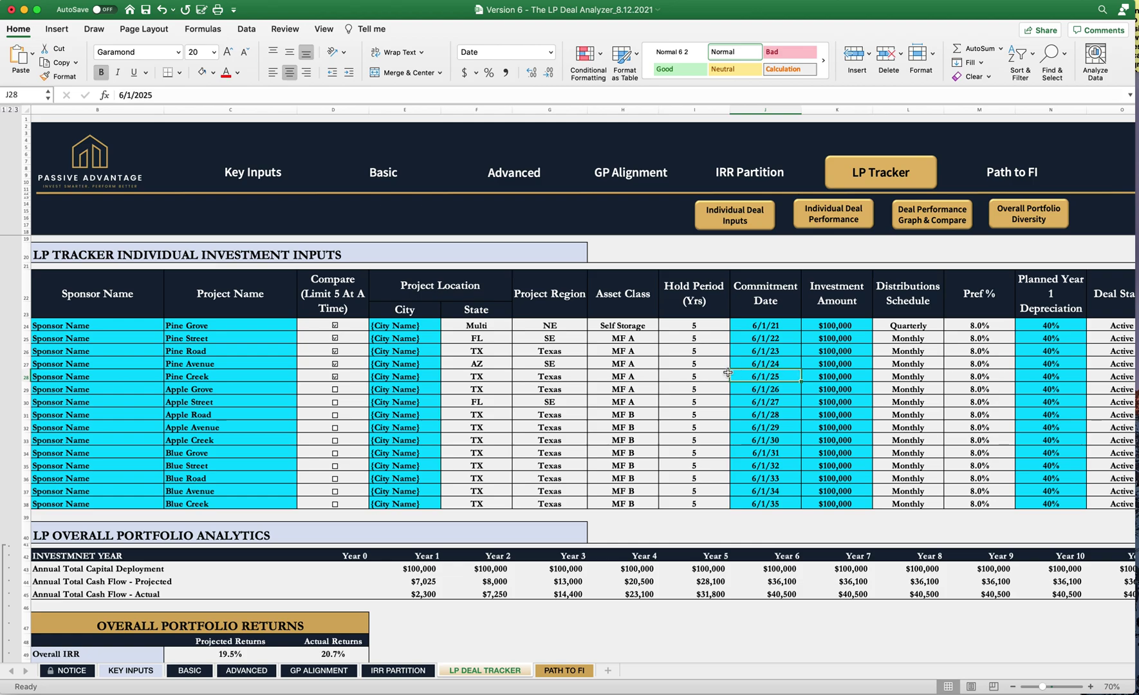
Check the available State and Project Region choices for the Pine Grove investment without changing them
{"action": "left_click", "coordinate": [492, 326]}
{"action": "left_click", "coordinate": [518, 326]}
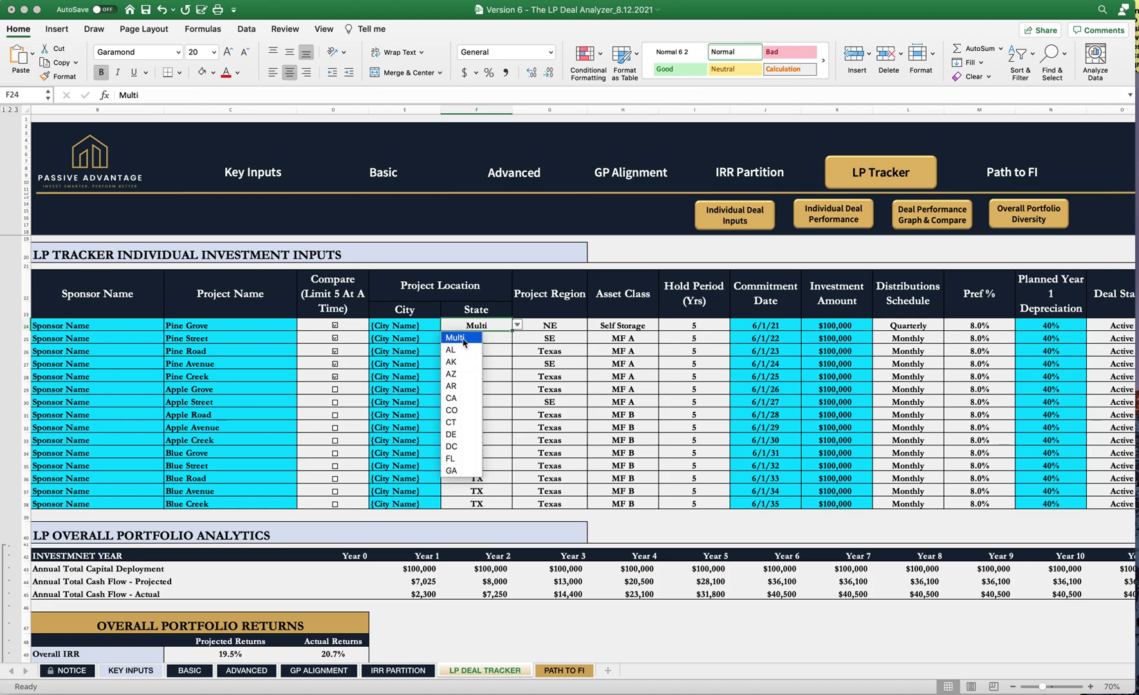
{"action": "left_click", "coordinate": [517, 326]}
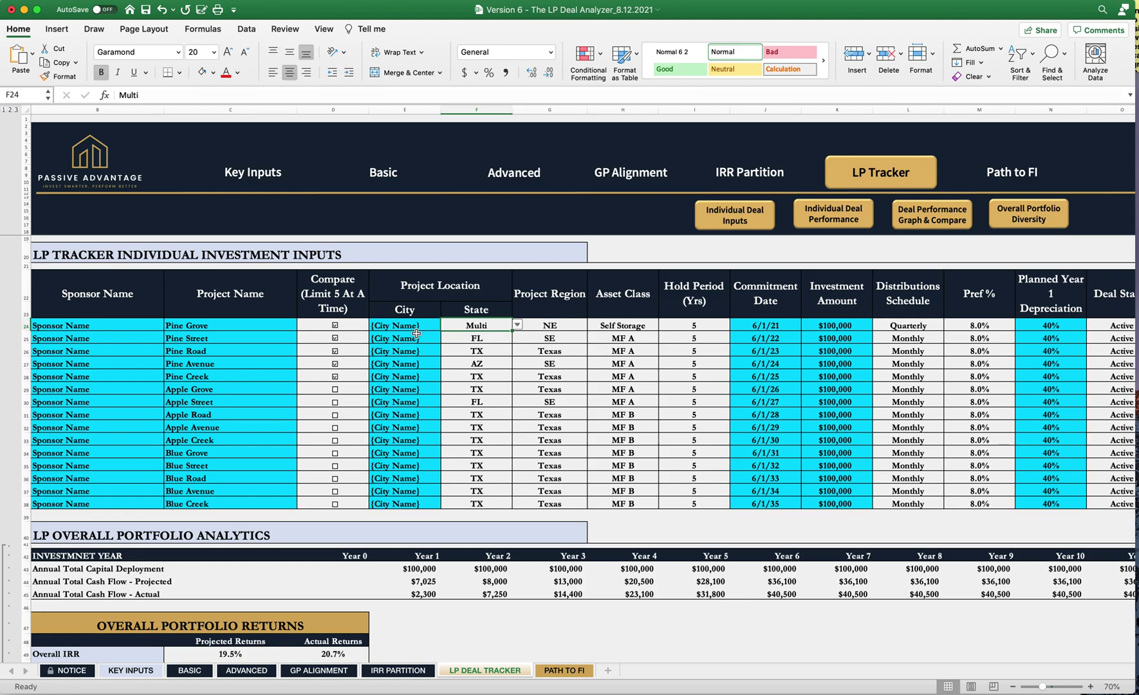
{"action": "left_click", "coordinate": [574, 327]}
{"action": "left_click", "coordinate": [592, 325]}
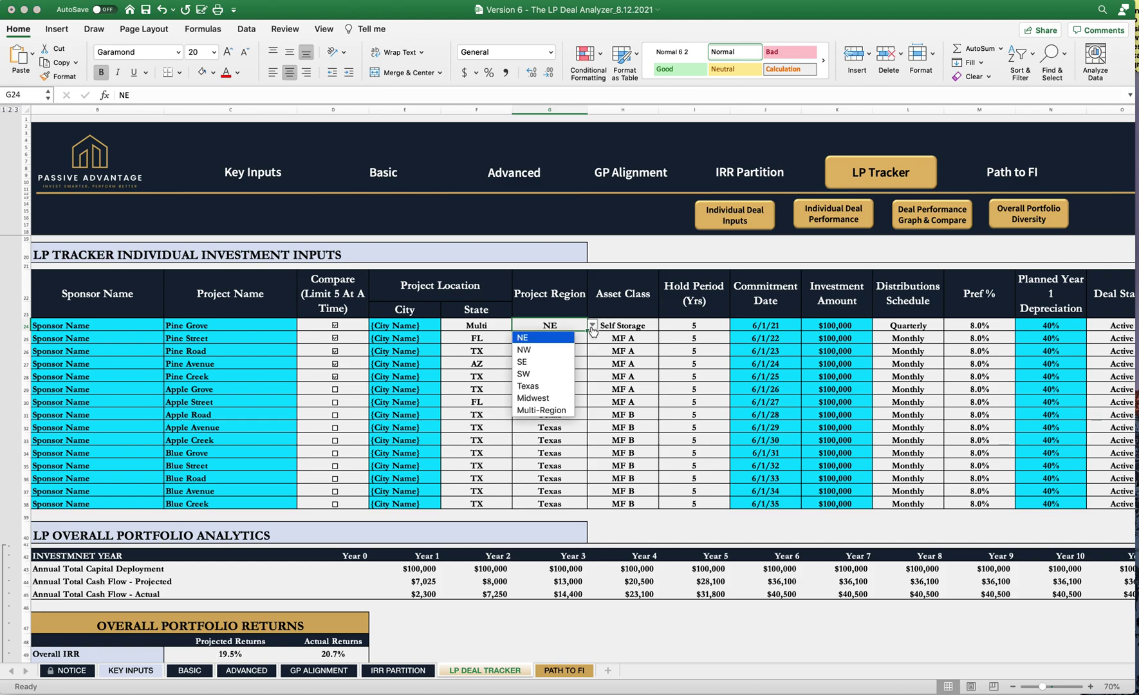
{"action": "left_click", "coordinate": [499, 325]}
{"action": "left_click", "coordinate": [508, 325]}
{"action": "left_click", "coordinate": [517, 325]}
{"action": "left_click", "coordinate": [500, 326]}
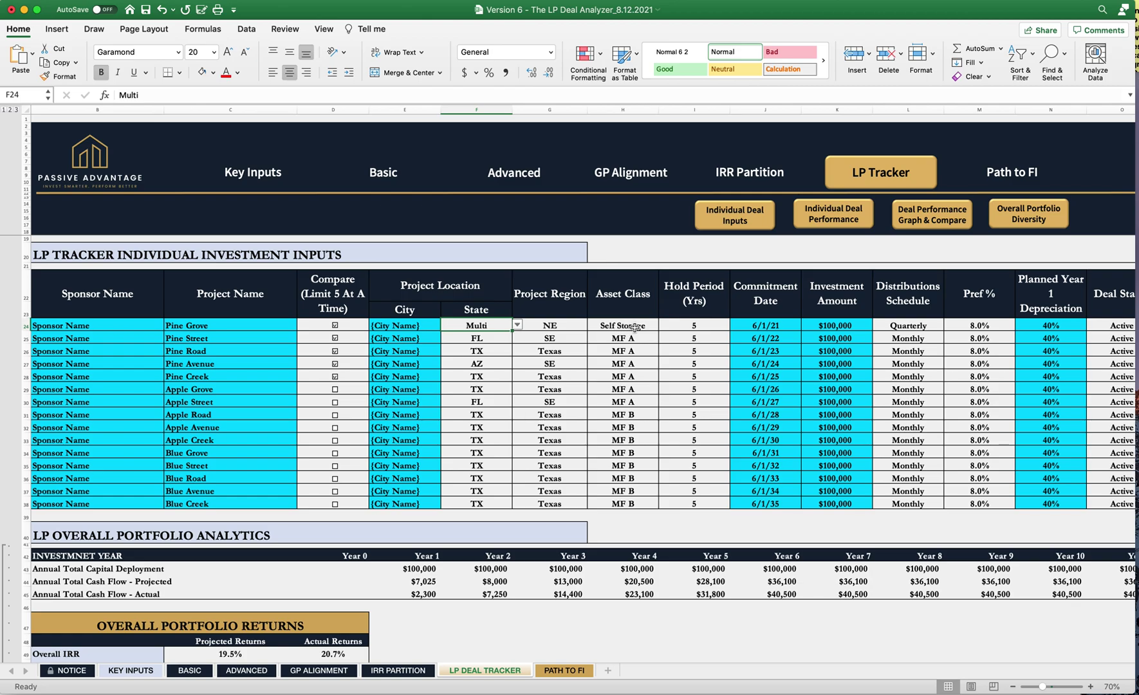
Check the available Asset Class choices for the Pine Grove investment without changing the selection
{"action": "left_click", "coordinate": [635, 326]}
{"action": "left_click", "coordinate": [663, 325]}
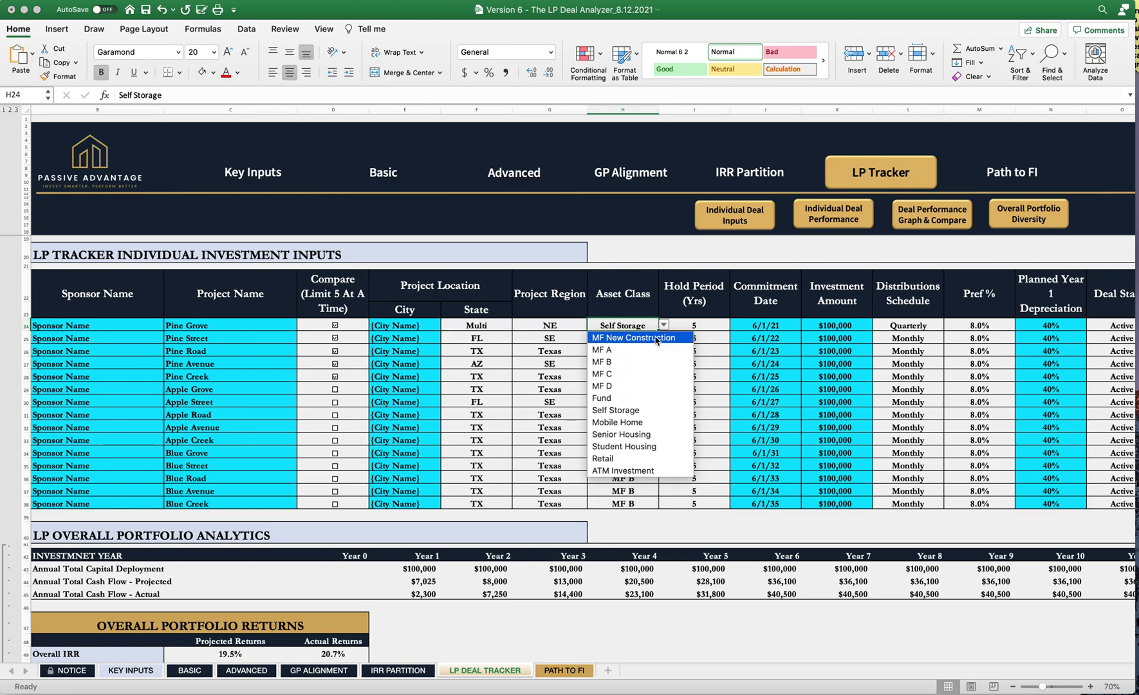
{"action": "key", "text": "Escape"}
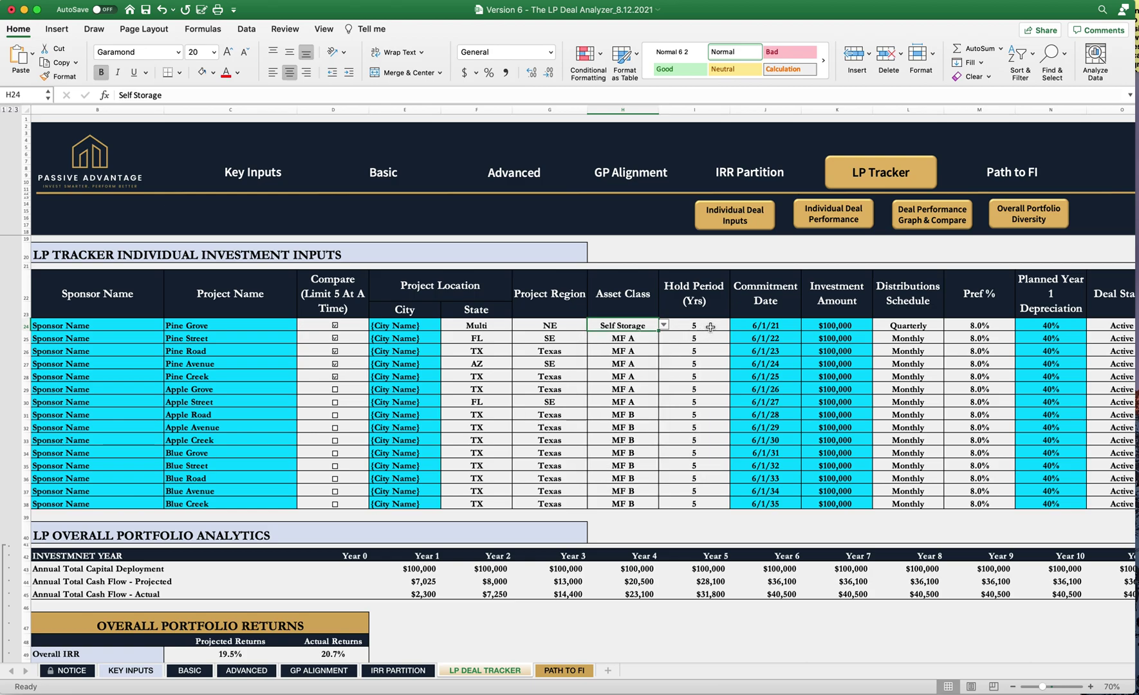
Review the remaining investment input columns, from hold period through projected and actual IRR, equity multiple, annual return and cash-on-cash
{"action": "scroll", "coordinate": [699, 334], "scroll_direction": "right", "scroll_amount": 5}
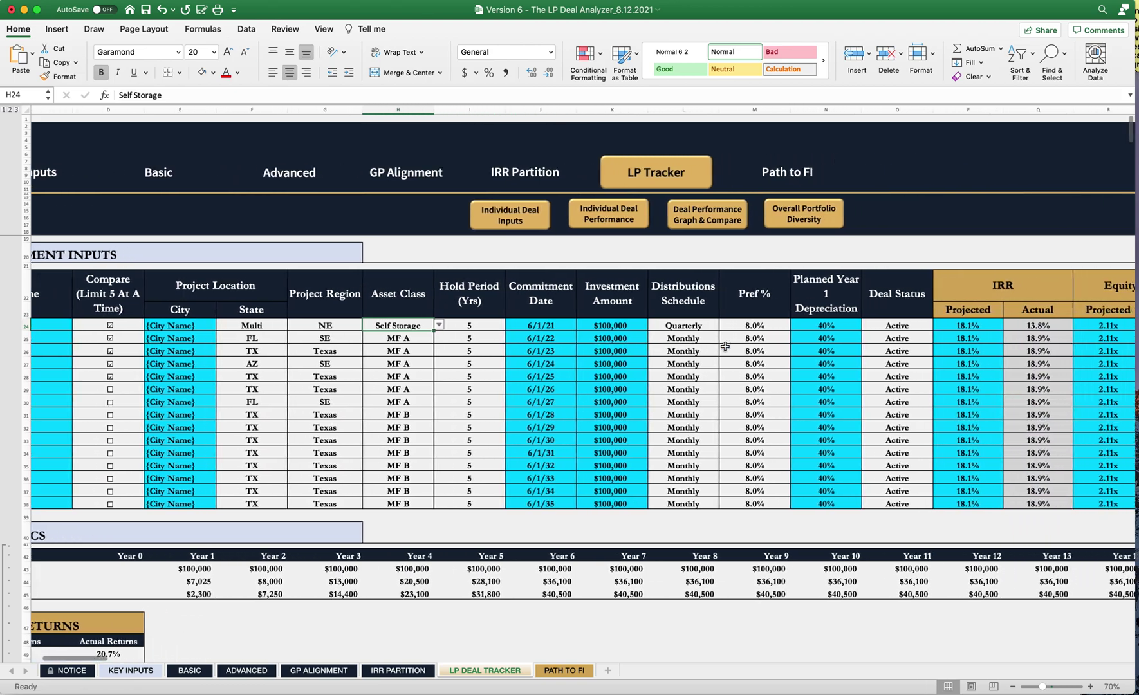
{"action": "scroll", "coordinate": [725, 346], "scroll_direction": "right", "scroll_amount": 5}
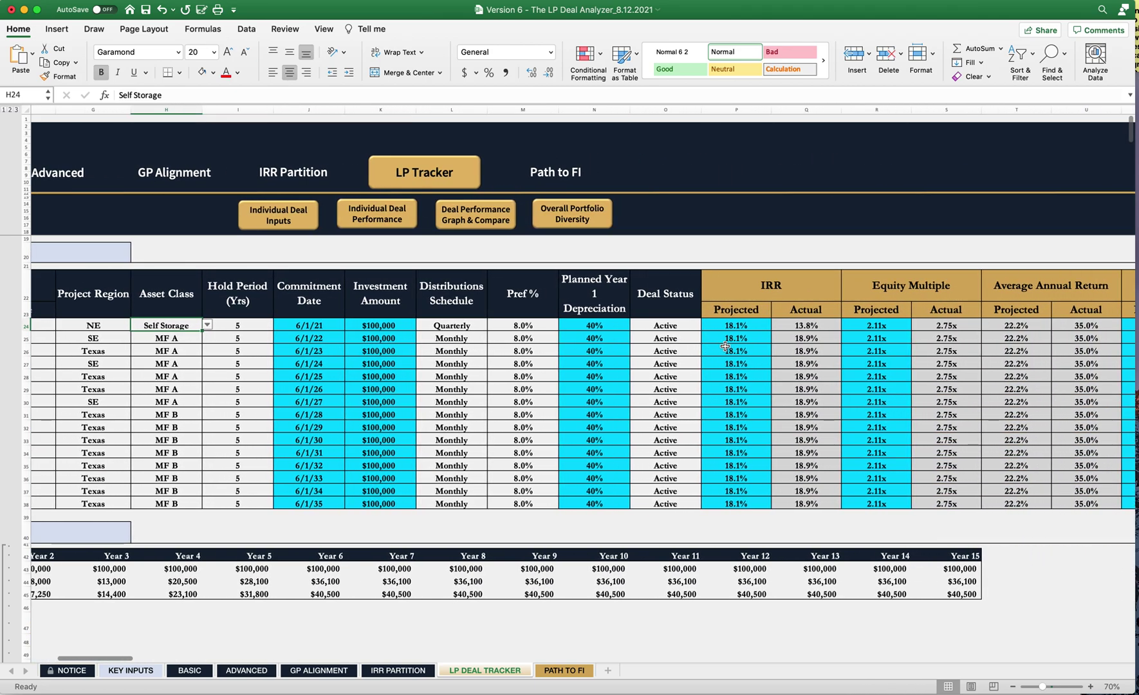
{"action": "scroll", "coordinate": [714, 347], "scroll_direction": "right", "scroll_amount": 2}
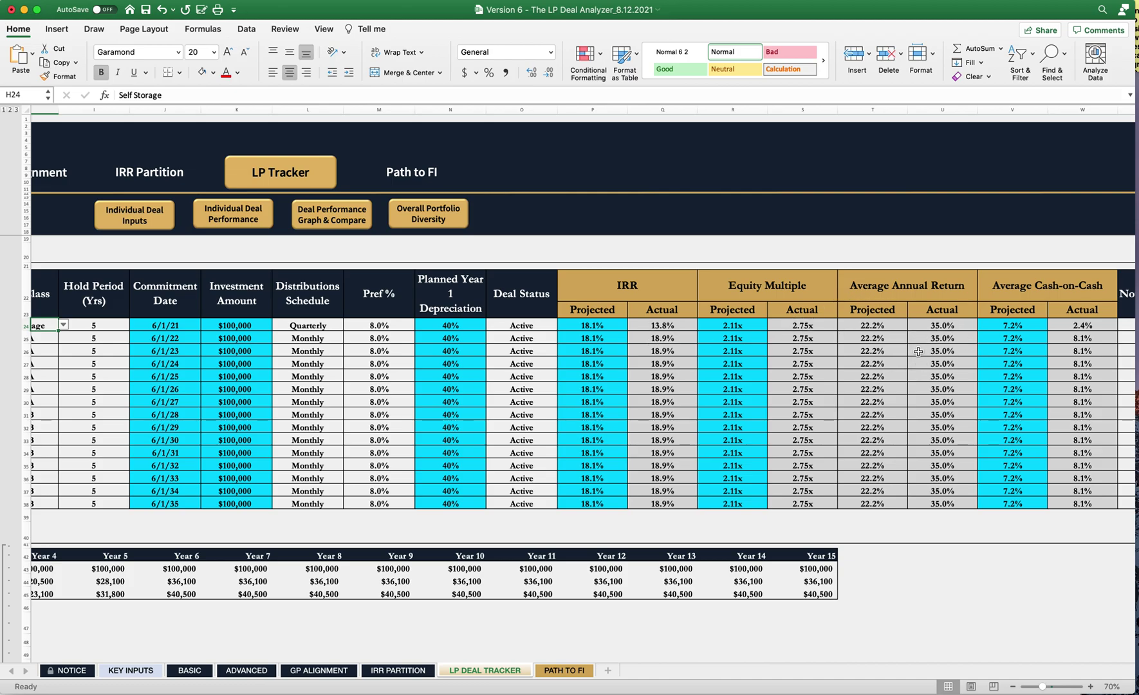
{"action": "scroll", "coordinate": [908, 357], "scroll_direction": "left", "scroll_amount": 10}
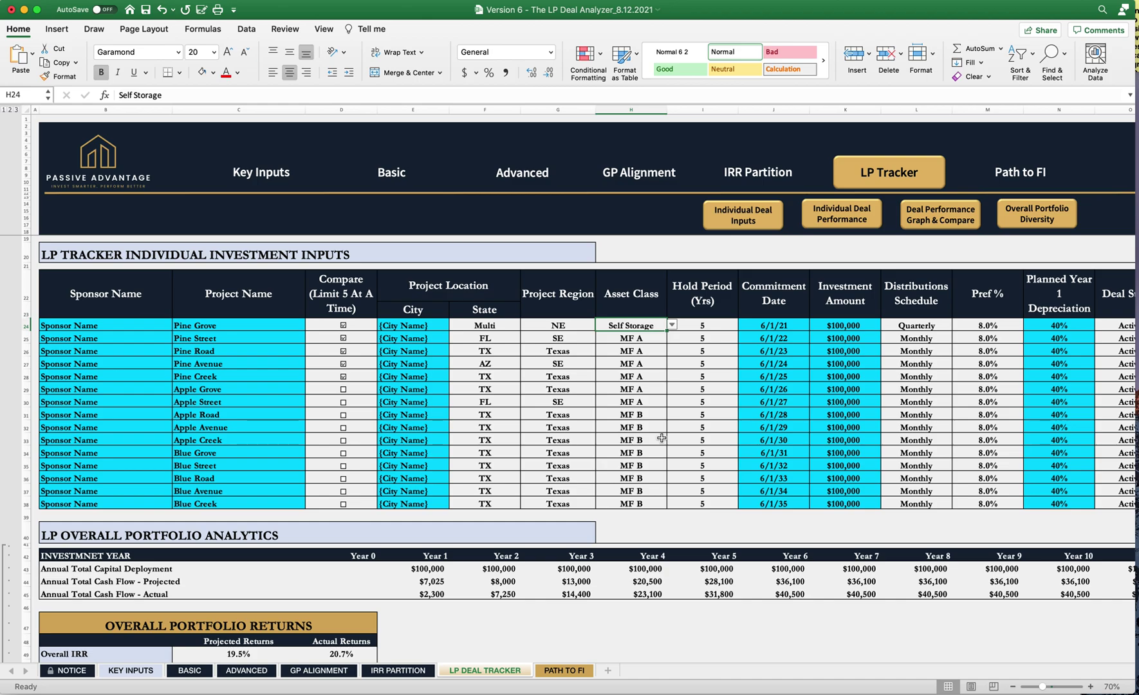
Examine the LP Overall Portfolio Analytics by investment year and the projected and actual Overall Portfolio Returns
{"action": "scroll", "coordinate": [661, 439], "scroll_direction": "down", "scroll_amount": 2}
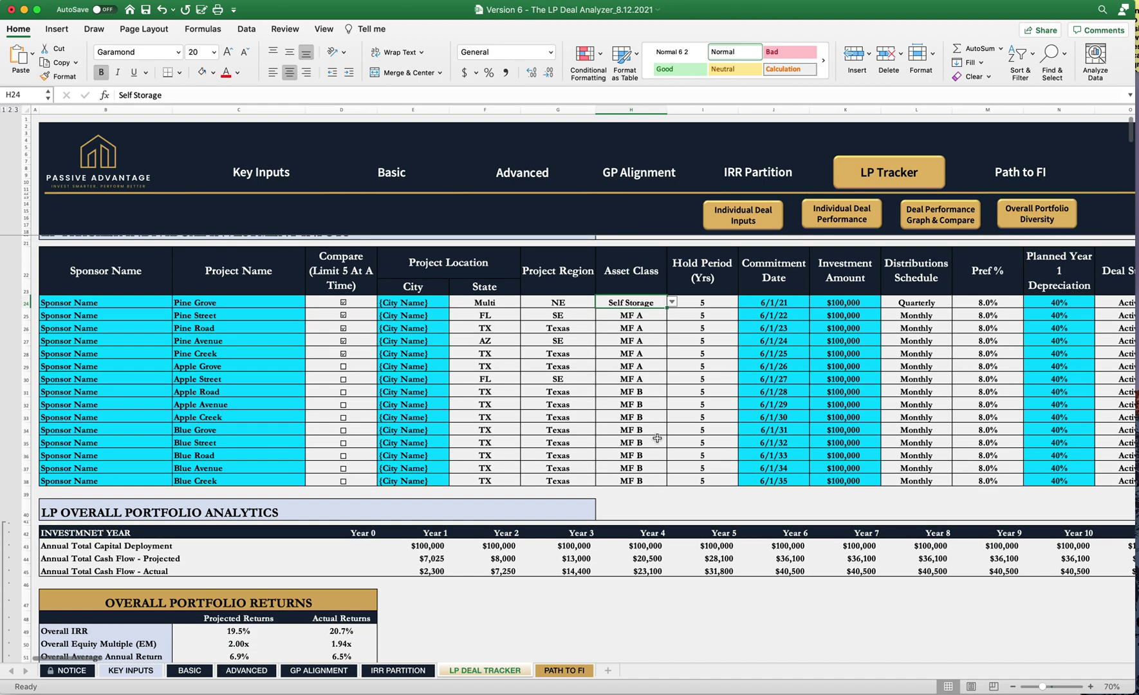
{"action": "scroll", "coordinate": [657, 438], "scroll_direction": "down", "scroll_amount": 6}
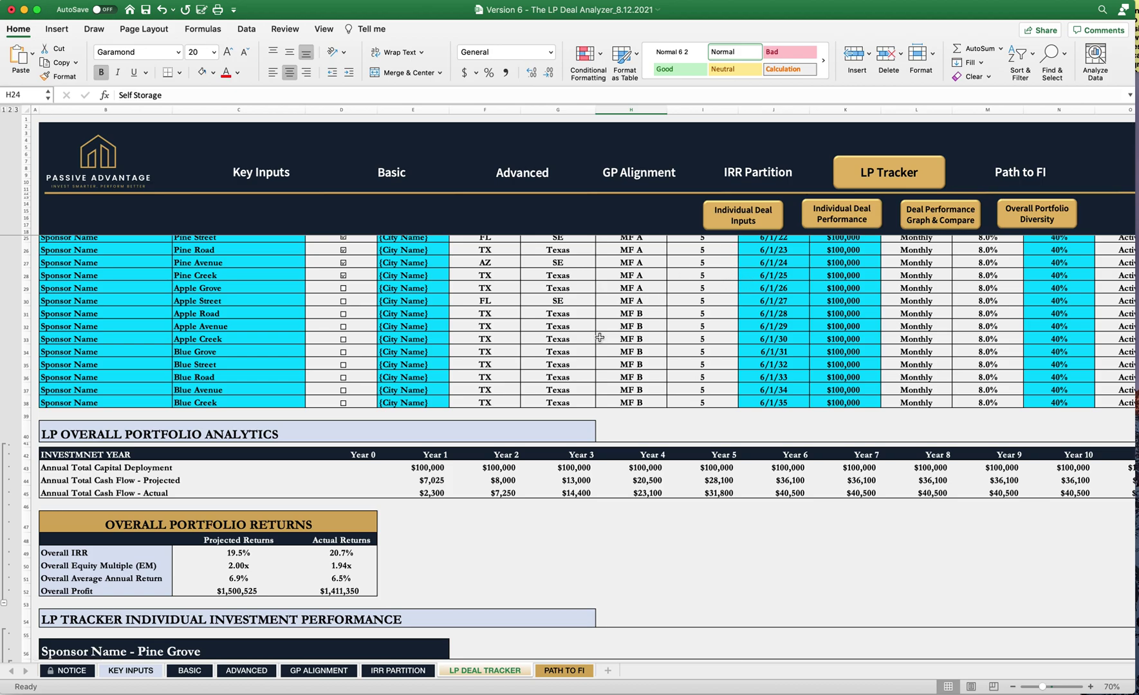
{"action": "scroll", "coordinate": [599, 337], "scroll_direction": "down", "scroll_amount": 1}
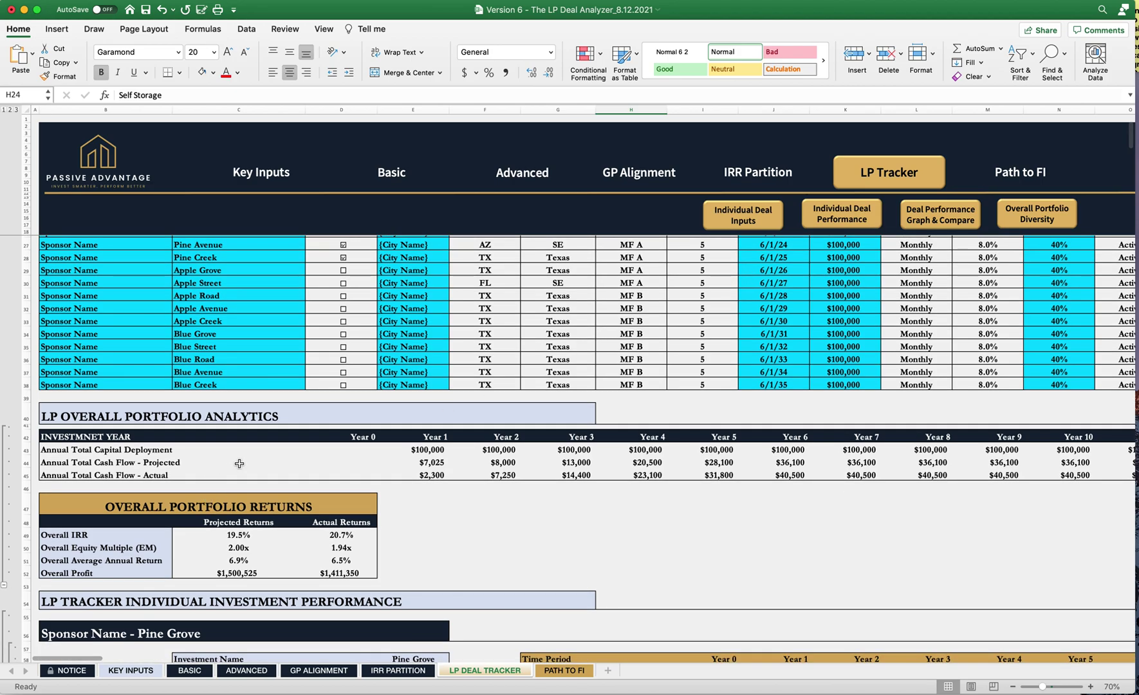
{"action": "scroll", "coordinate": [459, 474], "scroll_direction": "down", "scroll_amount": 1}
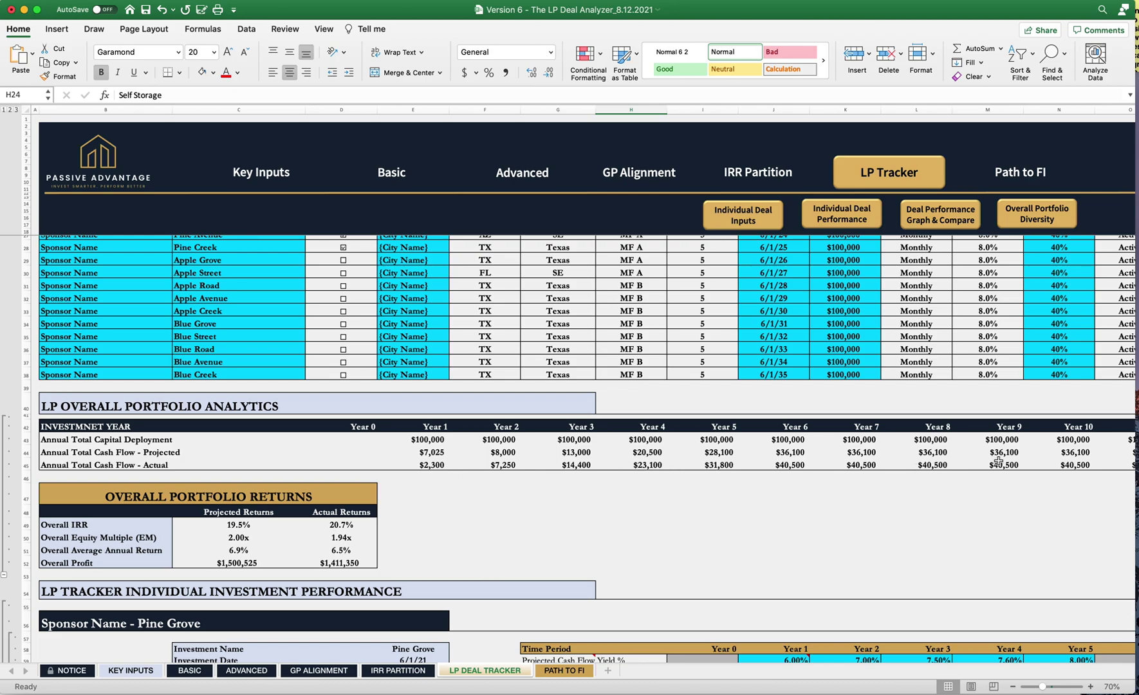
{"action": "scroll", "coordinate": [885, 460], "scroll_direction": "down", "scroll_amount": 1}
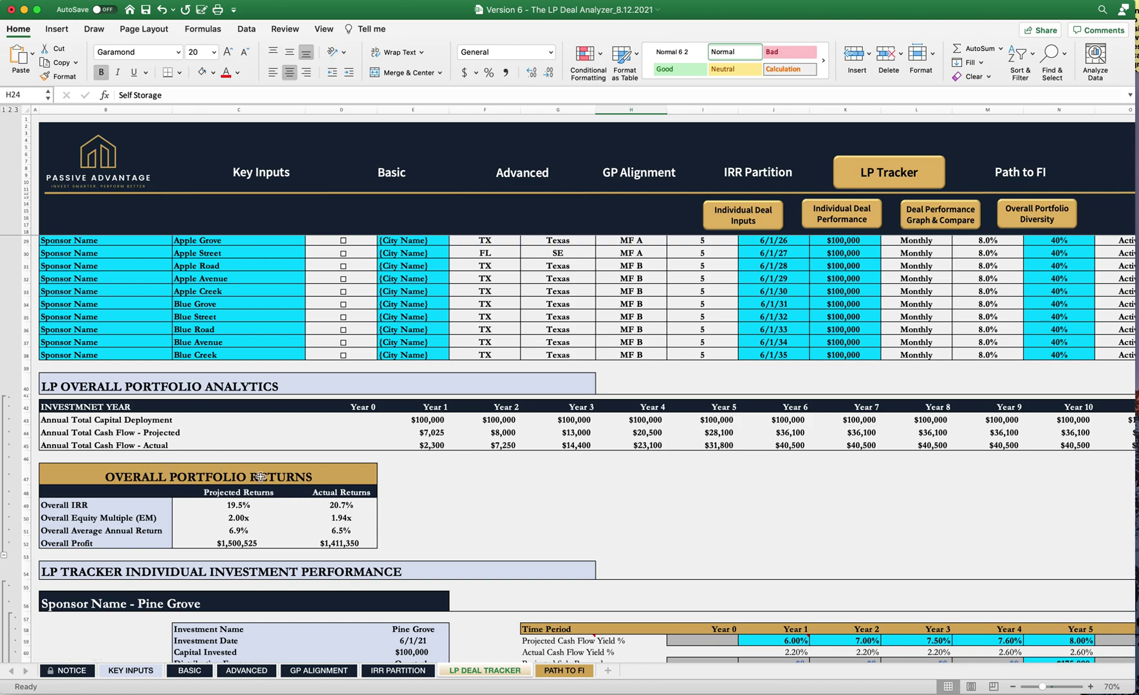
{"action": "scroll", "coordinate": [392, 478], "scroll_direction": "up", "scroll_amount": 3}
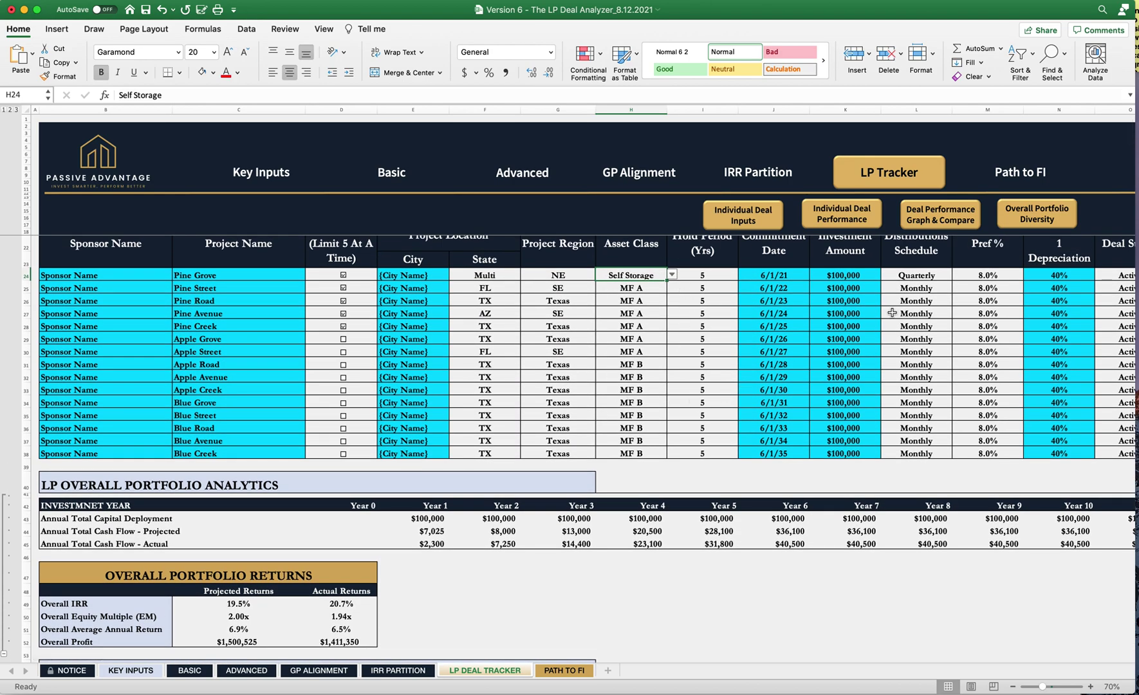
{"action": "scroll", "coordinate": [765, 458], "scroll_direction": "down", "scroll_amount": 2}
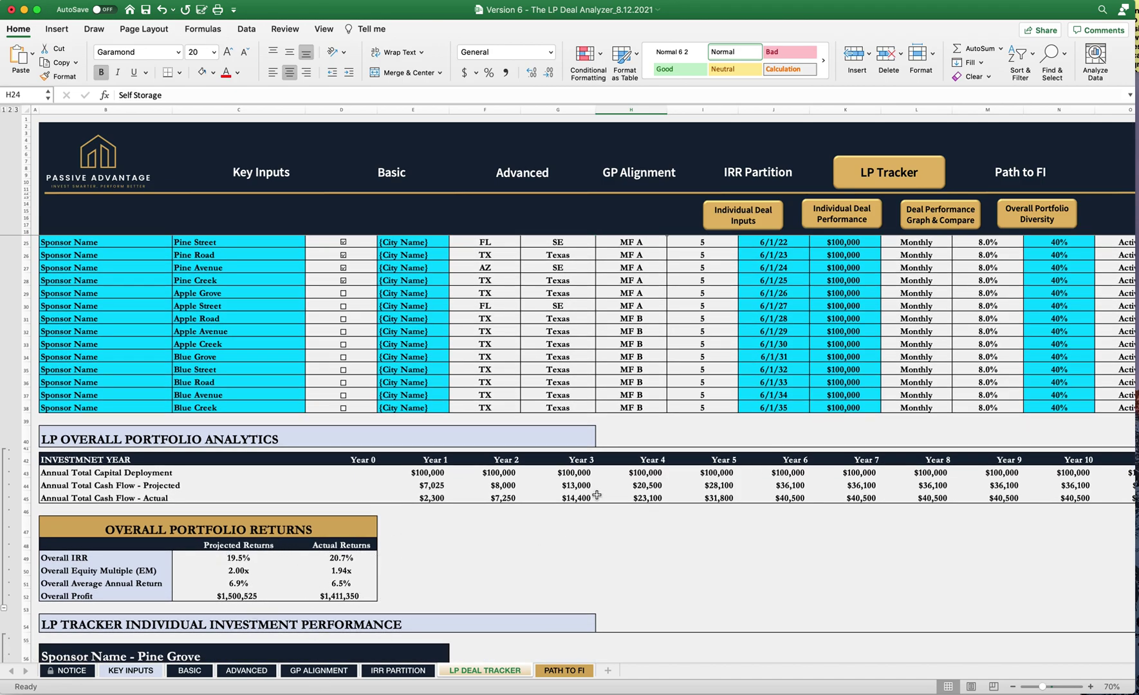
{"action": "scroll", "coordinate": [596, 495], "scroll_direction": "down", "scroll_amount": 3}
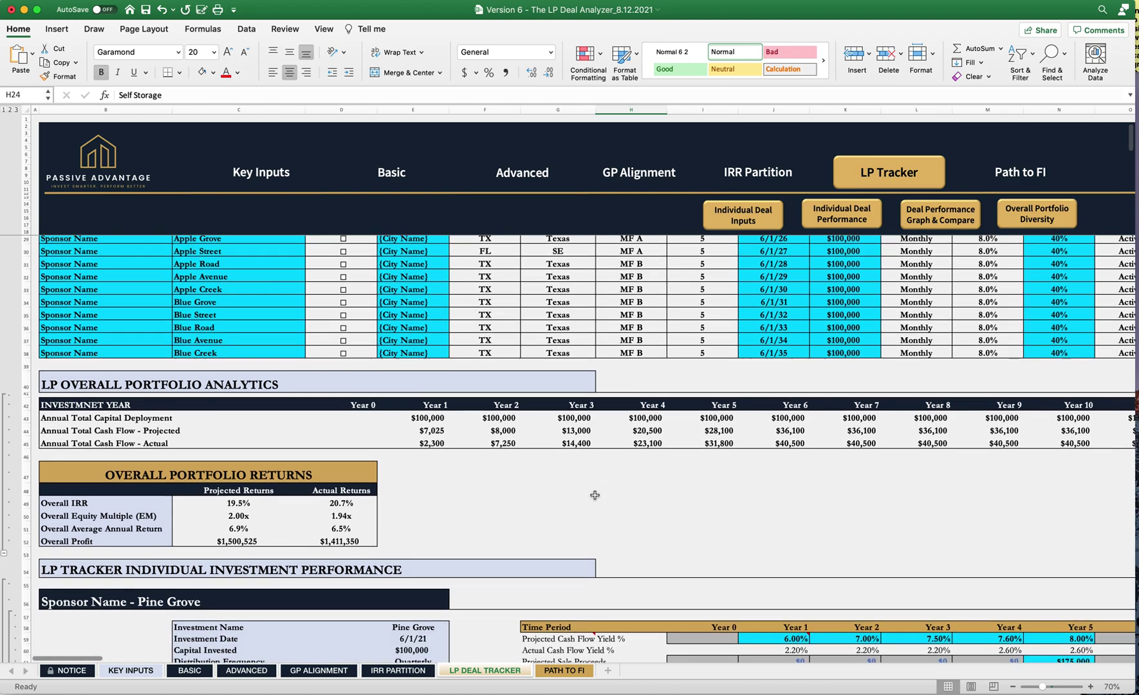
Go to the LP Tracker Individual Investment Performance section and clear the section-wide selection
{"action": "scroll", "coordinate": [593, 495], "scroll_direction": "down", "scroll_amount": 7}
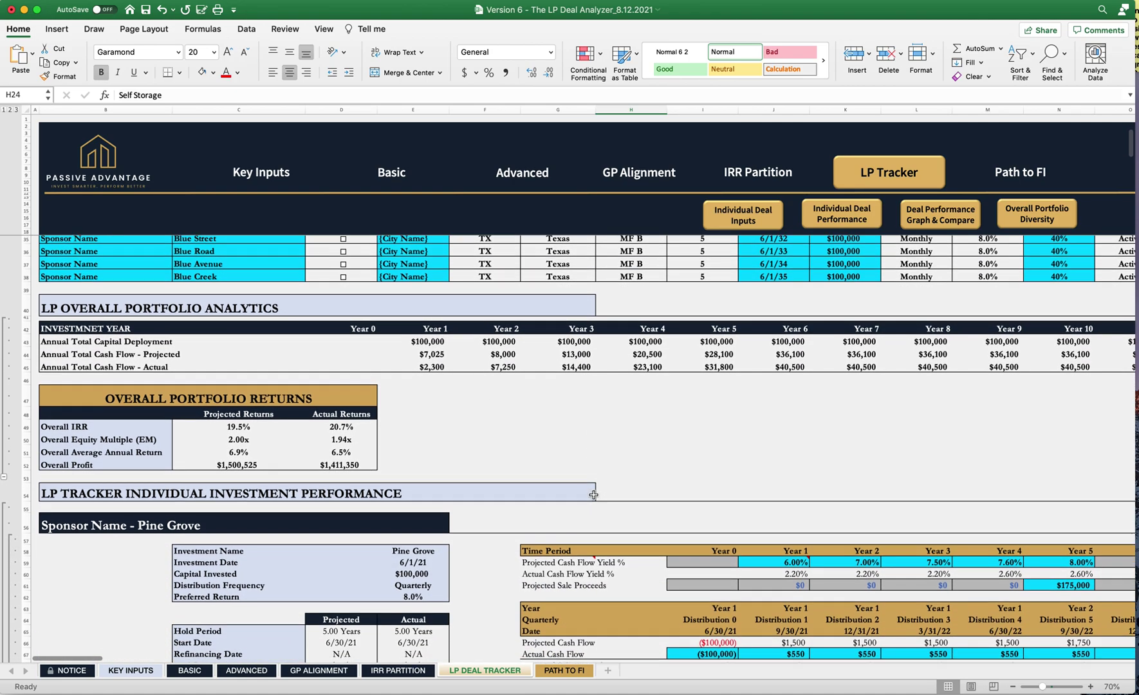
{"action": "scroll", "coordinate": [593, 495], "scroll_direction": "down", "scroll_amount": 2}
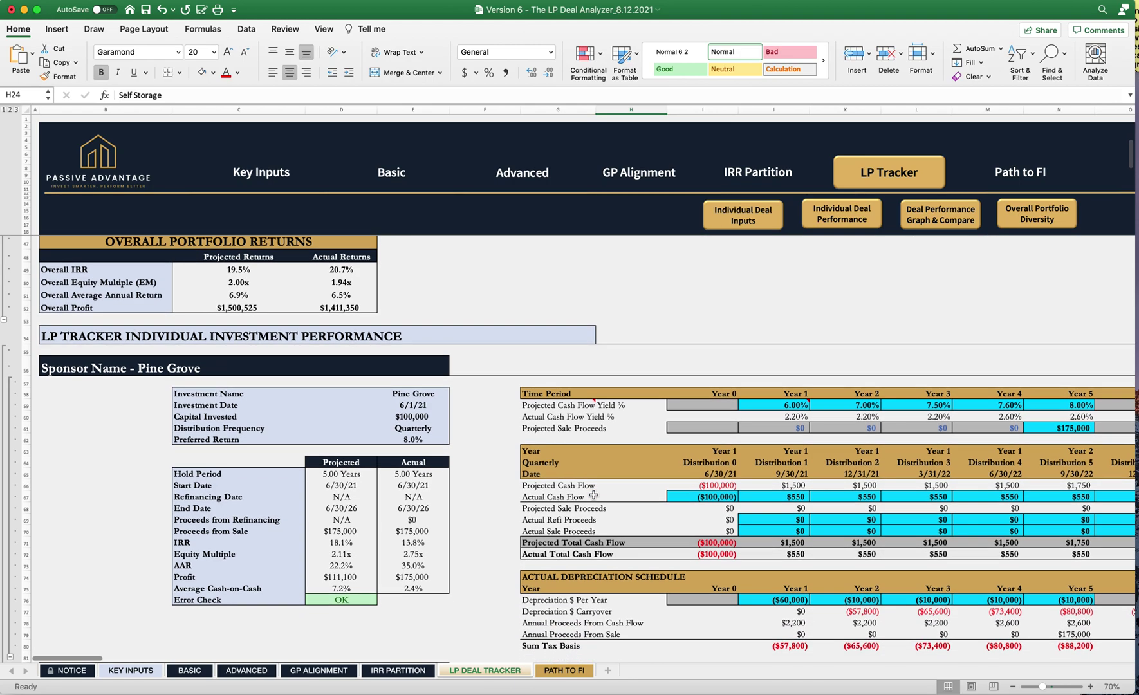
{"action": "scroll", "coordinate": [592, 495], "scroll_direction": "down", "scroll_amount": 1}
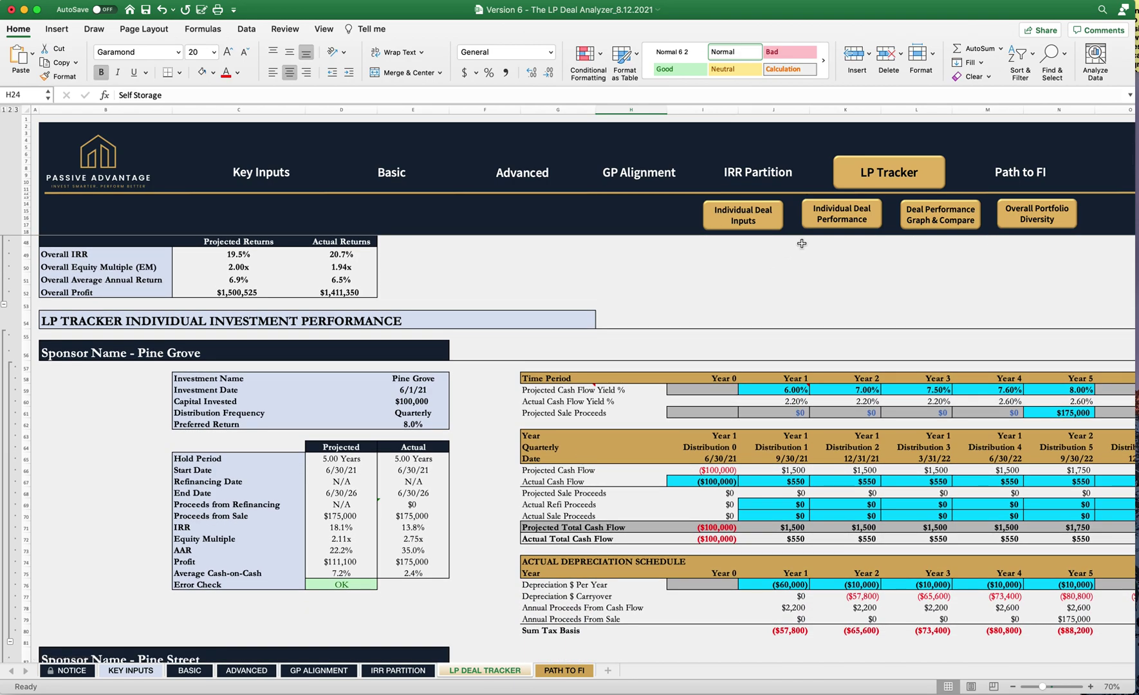
{"action": "left_click", "coordinate": [849, 215]}
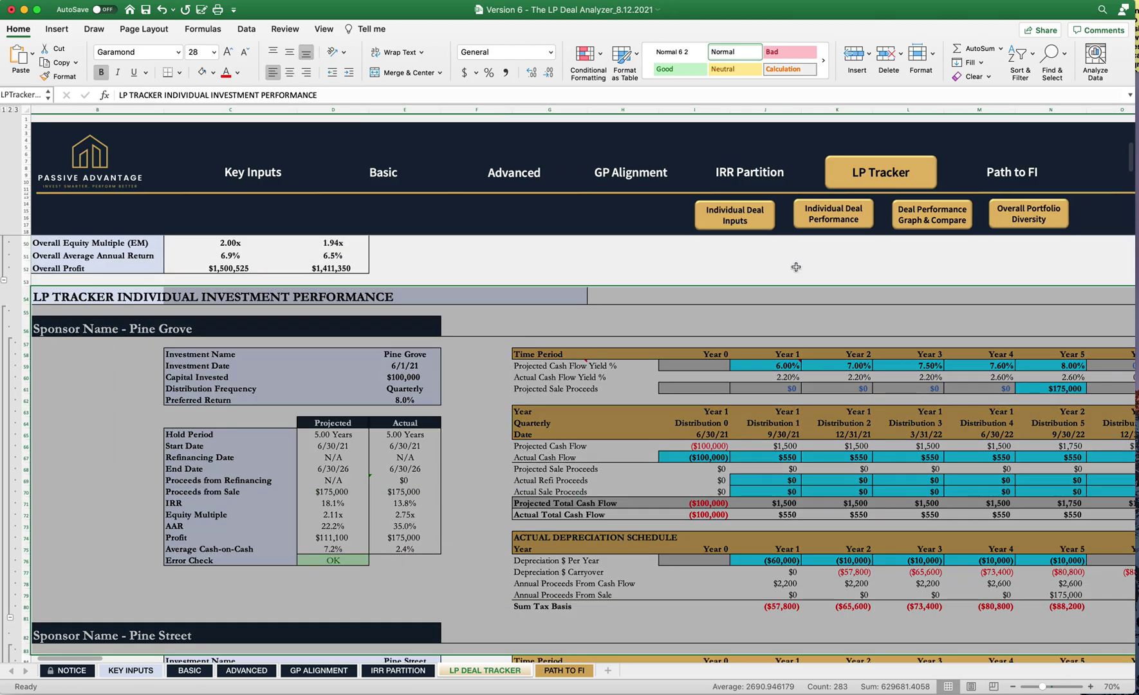
{"action": "left_click", "coordinate": [806, 267]}
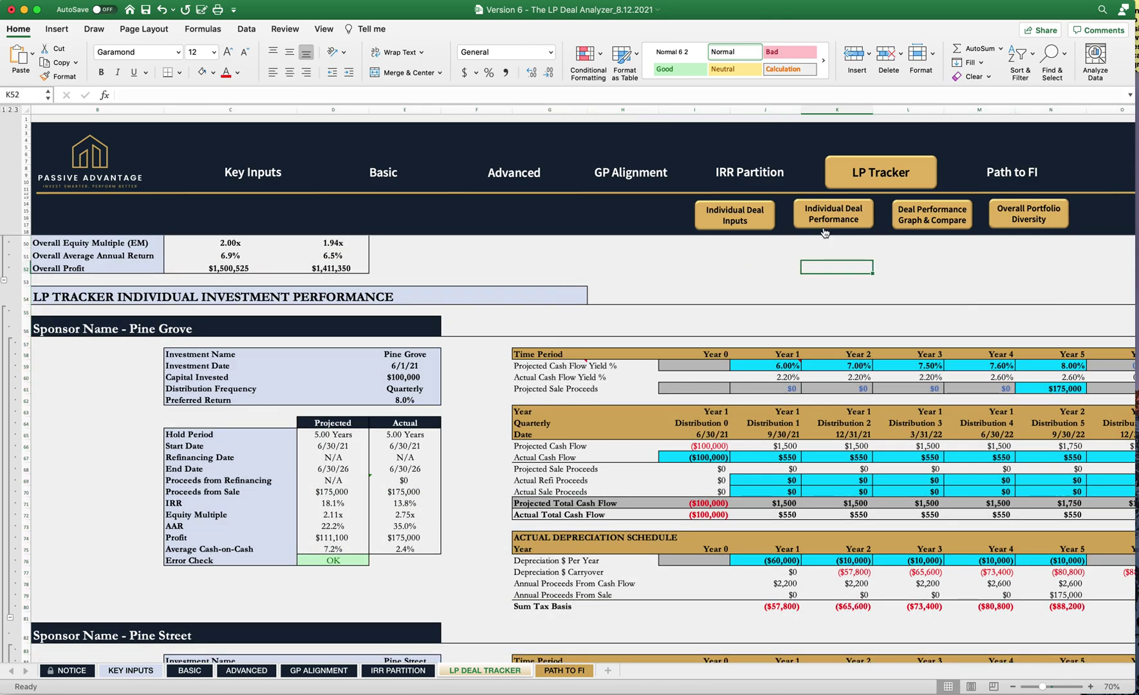
{"action": "left_click", "coordinate": [848, 190]}
{"action": "left_click", "coordinate": [651, 269]}
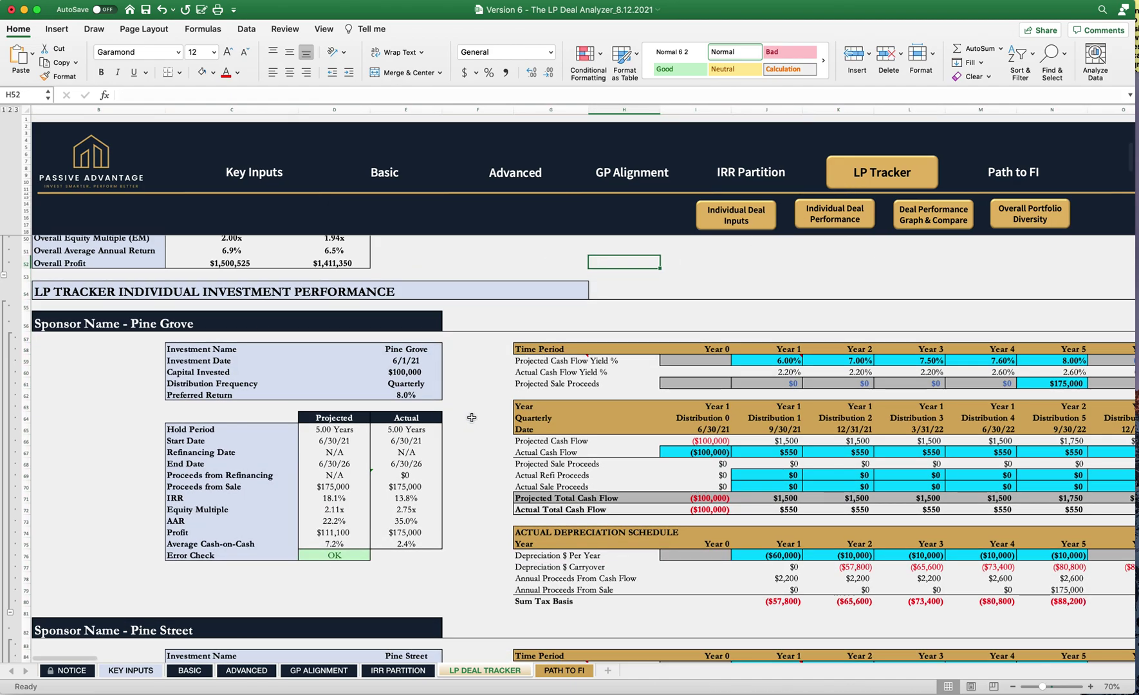
Examine Pine Grove's distribution cash flows, actual depreciation schedule and return metrics, and go back to the individual investment inputs
{"action": "scroll", "coordinate": [459, 409], "scroll_direction": "down", "scroll_amount": 2}
{"action": "scroll", "coordinate": [466, 413], "scroll_direction": "right", "scroll_amount": 2}
{"action": "scroll", "coordinate": [473, 417], "scroll_direction": "right", "scroll_amount": 1}
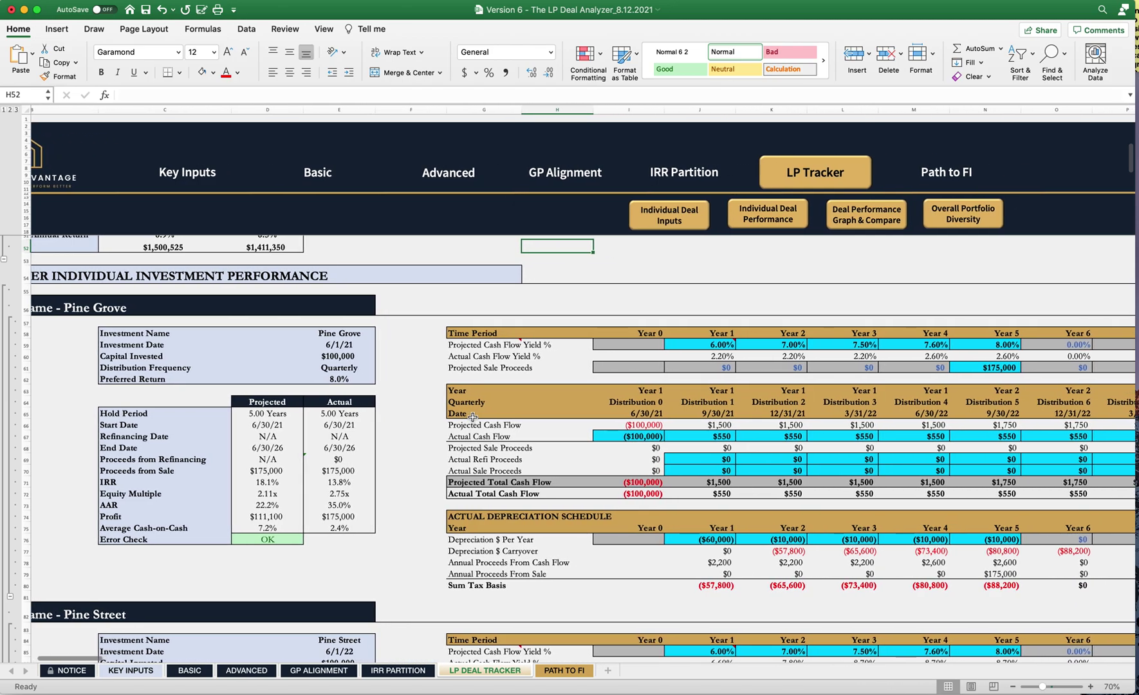
{"action": "scroll", "coordinate": [473, 414], "scroll_direction": "right", "scroll_amount": 4}
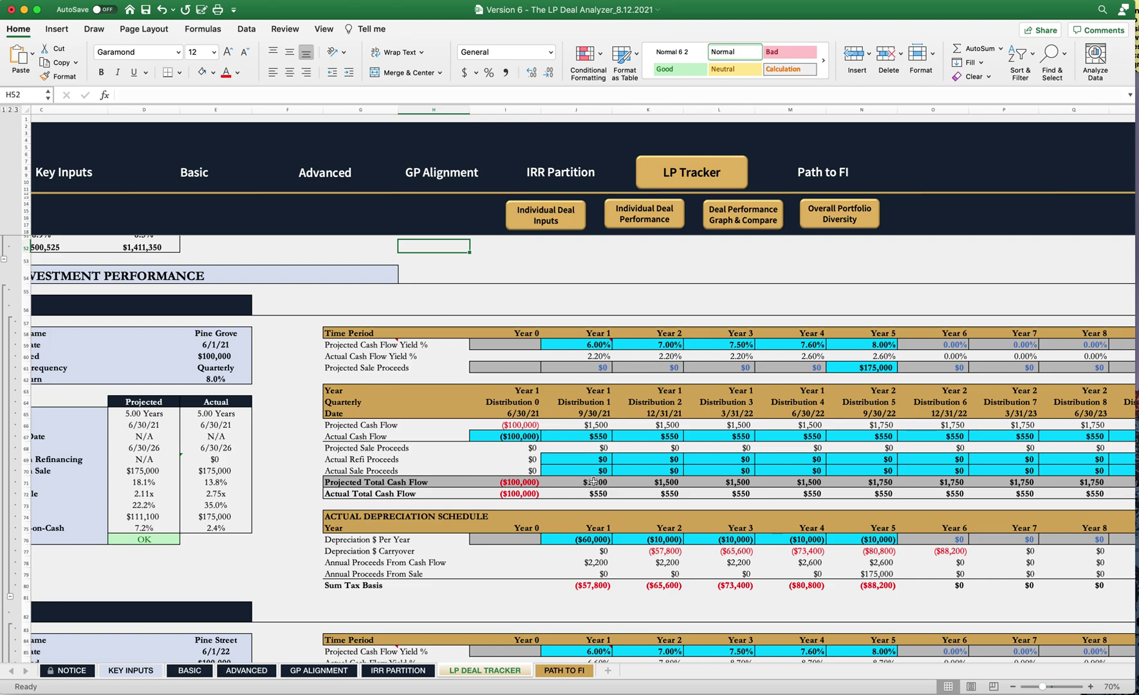
{"action": "scroll", "coordinate": [596, 472], "scroll_direction": "left", "scroll_amount": 4}
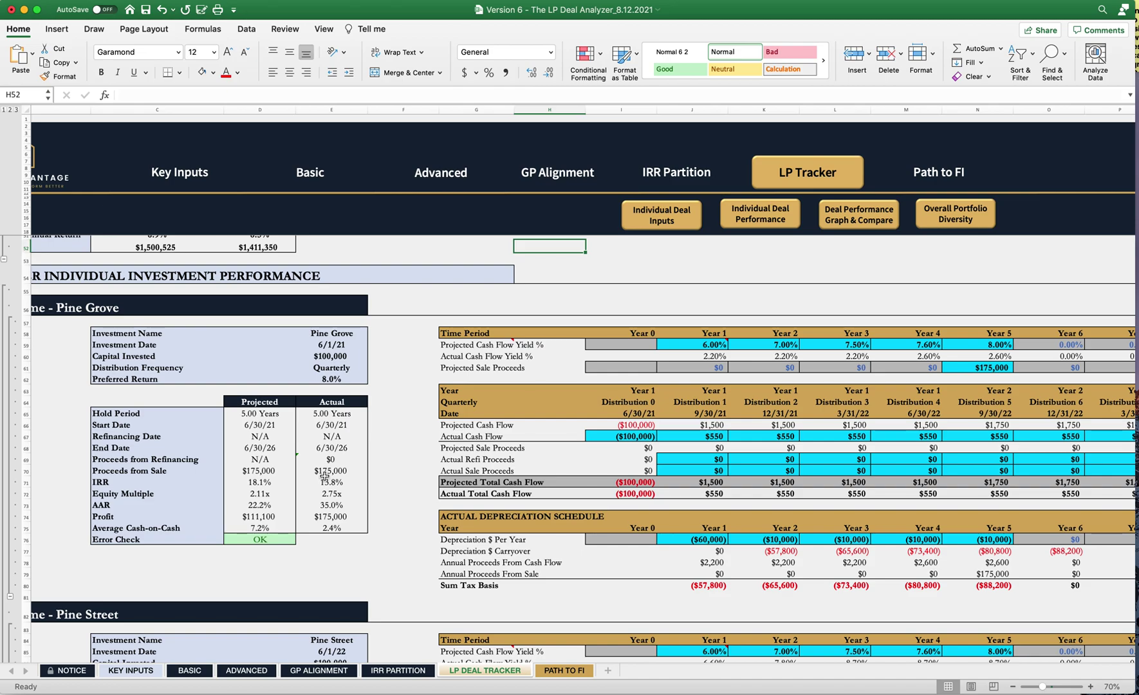
{"action": "scroll", "coordinate": [325, 476], "scroll_direction": "up", "scroll_amount": 10}
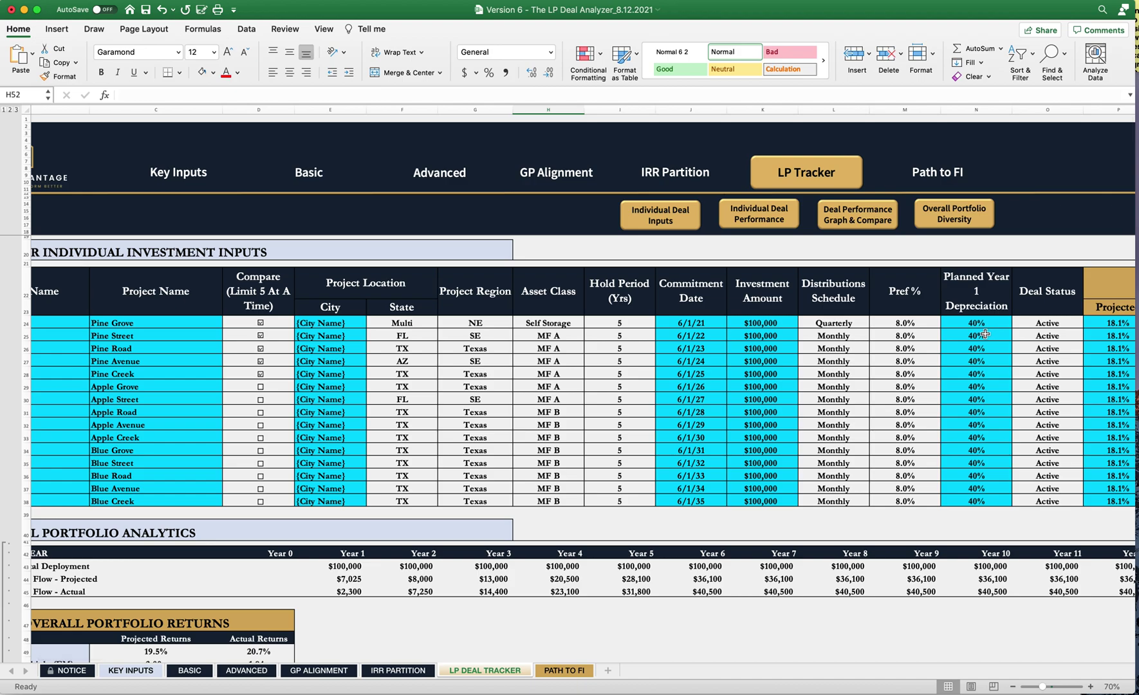
Examine Pine Grove's projected and actual cash flows and its actual depreciation schedule across the distribution periods
{"action": "scroll", "coordinate": [986, 334], "scroll_direction": "down", "scroll_amount": 6}
{"action": "scroll", "coordinate": [982, 334], "scroll_direction": "down", "scroll_amount": 5}
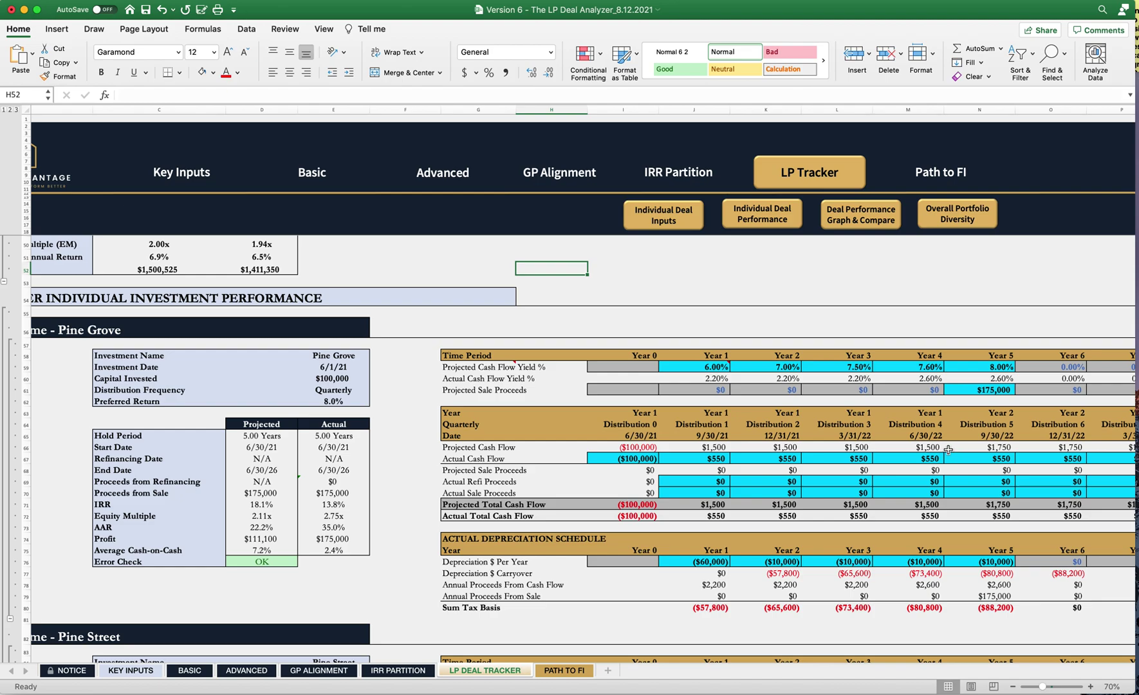
{"action": "scroll", "coordinate": [948, 449], "scroll_direction": "down", "scroll_amount": 1}
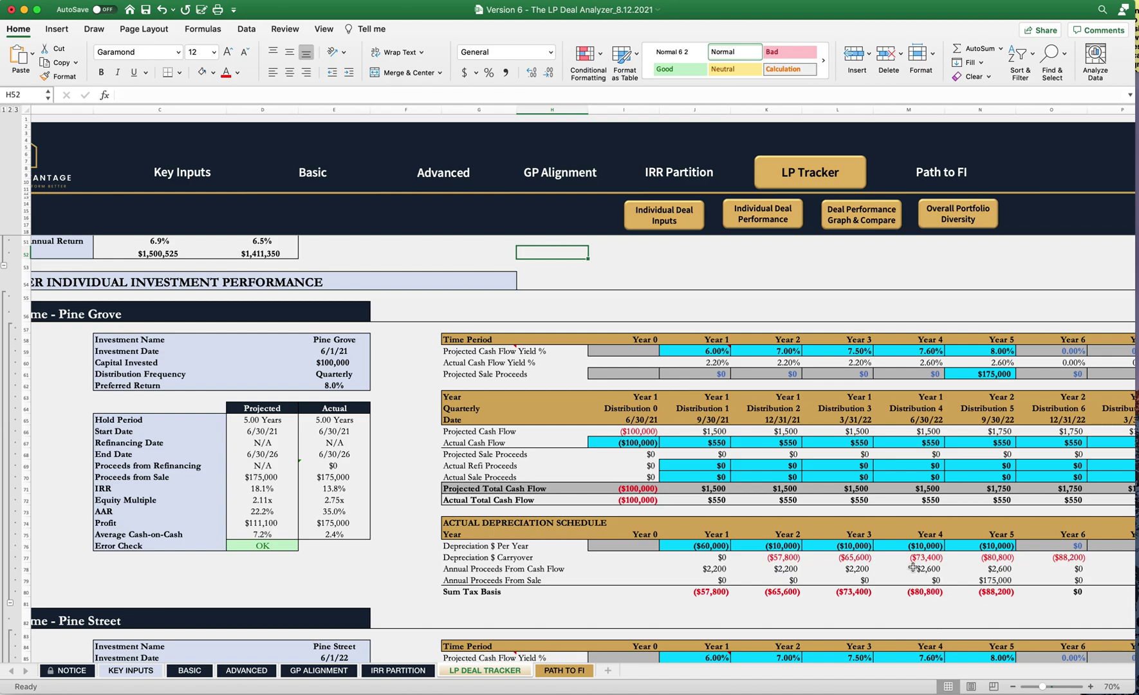
{"action": "scroll", "coordinate": [914, 567], "scroll_direction": "right", "scroll_amount": 6}
{"action": "scroll", "coordinate": [912, 563], "scroll_direction": "left", "scroll_amount": 8}
Revisit the LP Tracker investment inputs and Overall Portfolio Returns, ending at the Individual Investment Performance section
{"action": "scroll", "coordinate": [900, 544], "scroll_direction": "up", "scroll_amount": 3}
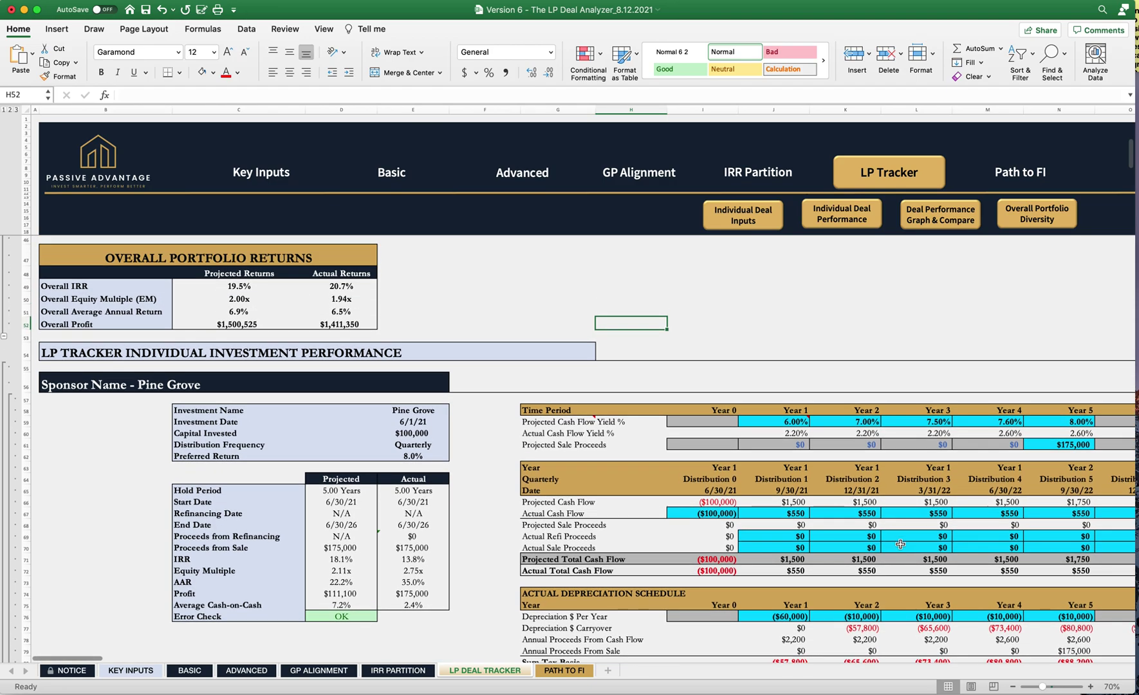
{"action": "scroll", "coordinate": [900, 544], "scroll_direction": "up", "scroll_amount": 8}
{"action": "scroll", "coordinate": [900, 544], "scroll_direction": "up", "scroll_amount": 1}
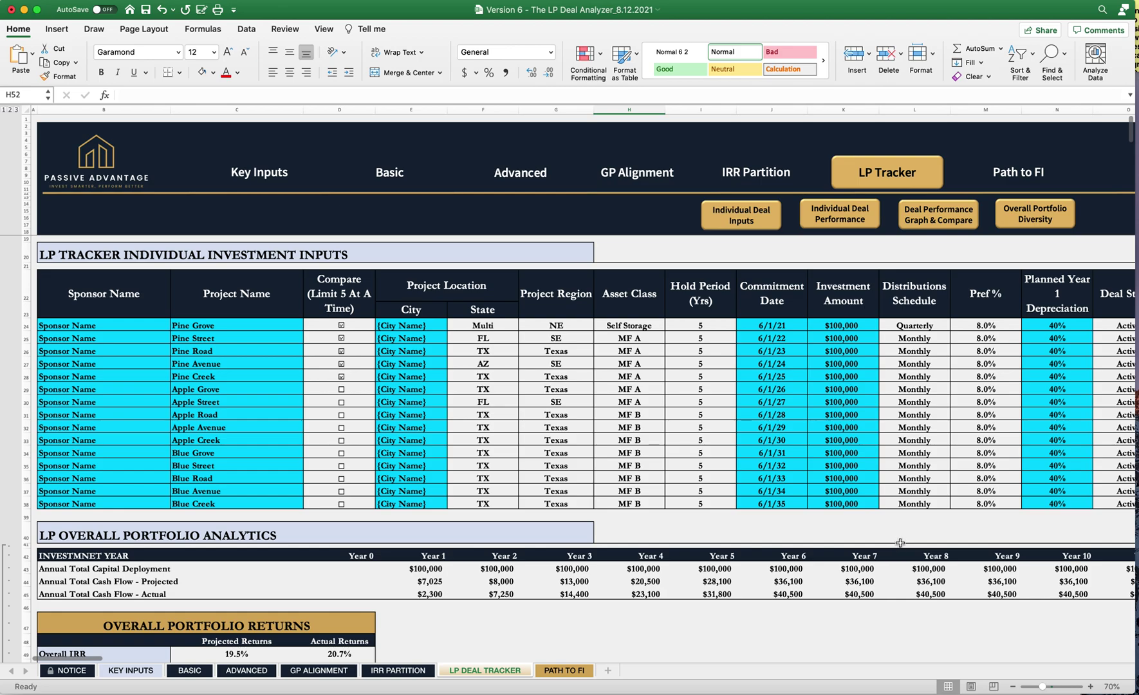
{"action": "scroll", "coordinate": [900, 544], "scroll_direction": "down", "scroll_amount": 1}
{"action": "scroll", "coordinate": [899, 543], "scroll_direction": "down", "scroll_amount": 7}
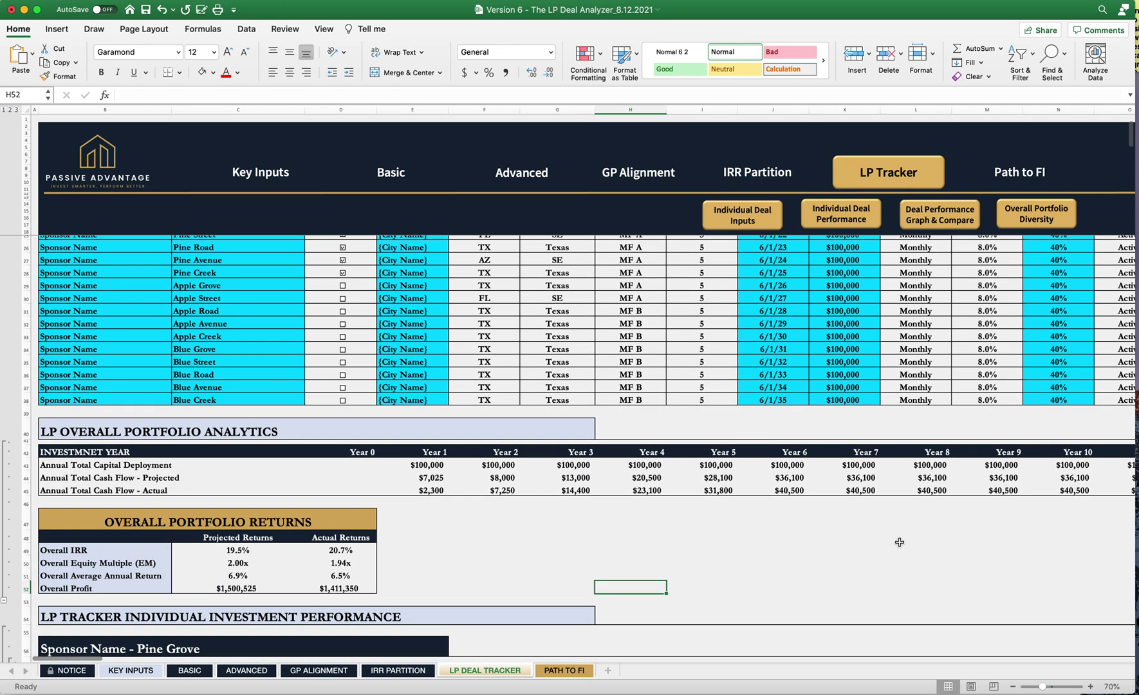
{"action": "scroll", "coordinate": [899, 543], "scroll_direction": "down", "scroll_amount": 3}
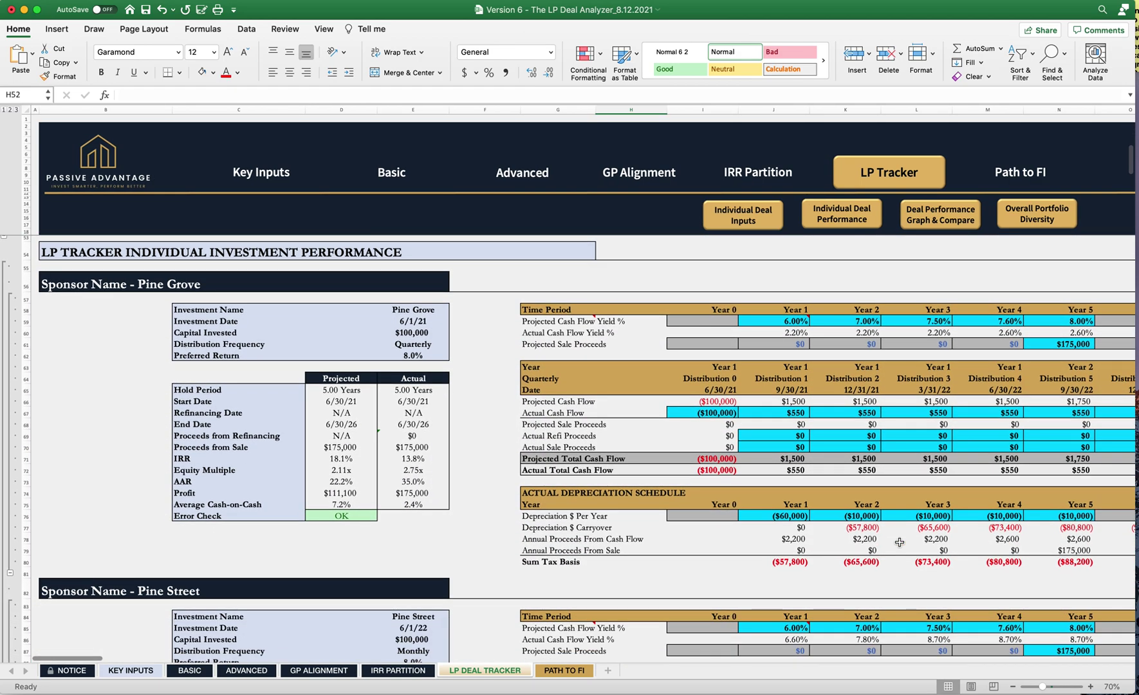
Swap Pine Avenue and Pine Creek for Apple Grove and Apple Street in the deal comparison and show the Compare & Graph section
{"action": "left_click", "coordinate": [932, 220]}
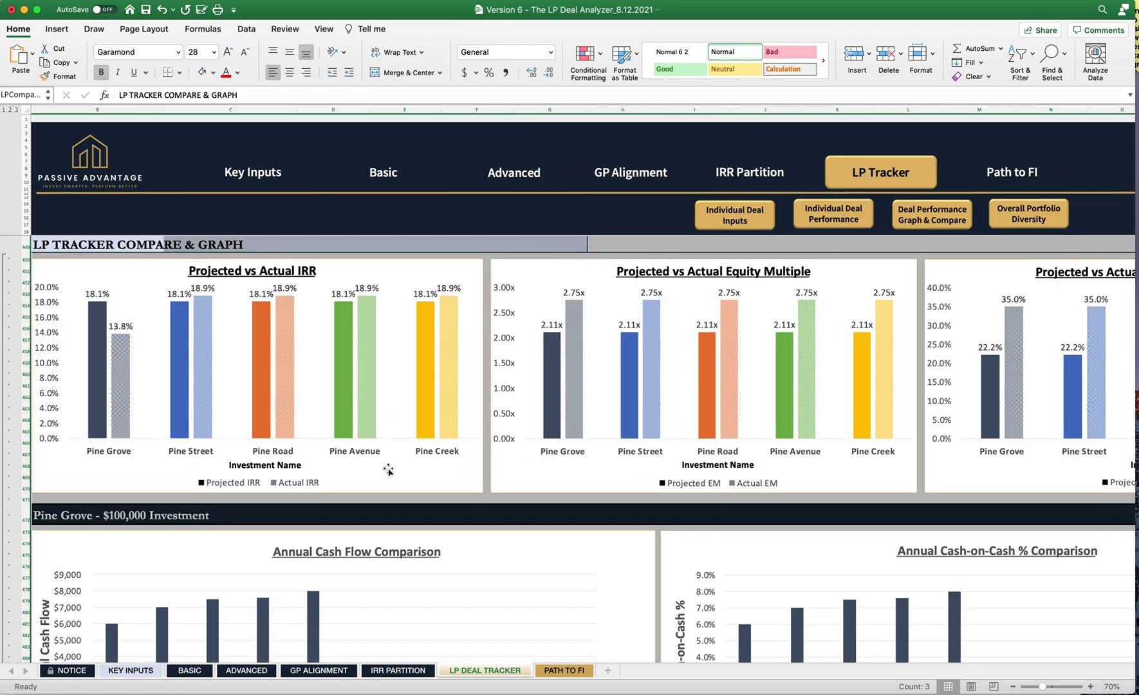
{"action": "scroll", "coordinate": [423, 415], "scroll_direction": "up", "scroll_amount": 1}
{"action": "scroll", "coordinate": [423, 415], "scroll_direction": "up", "scroll_amount": 10}
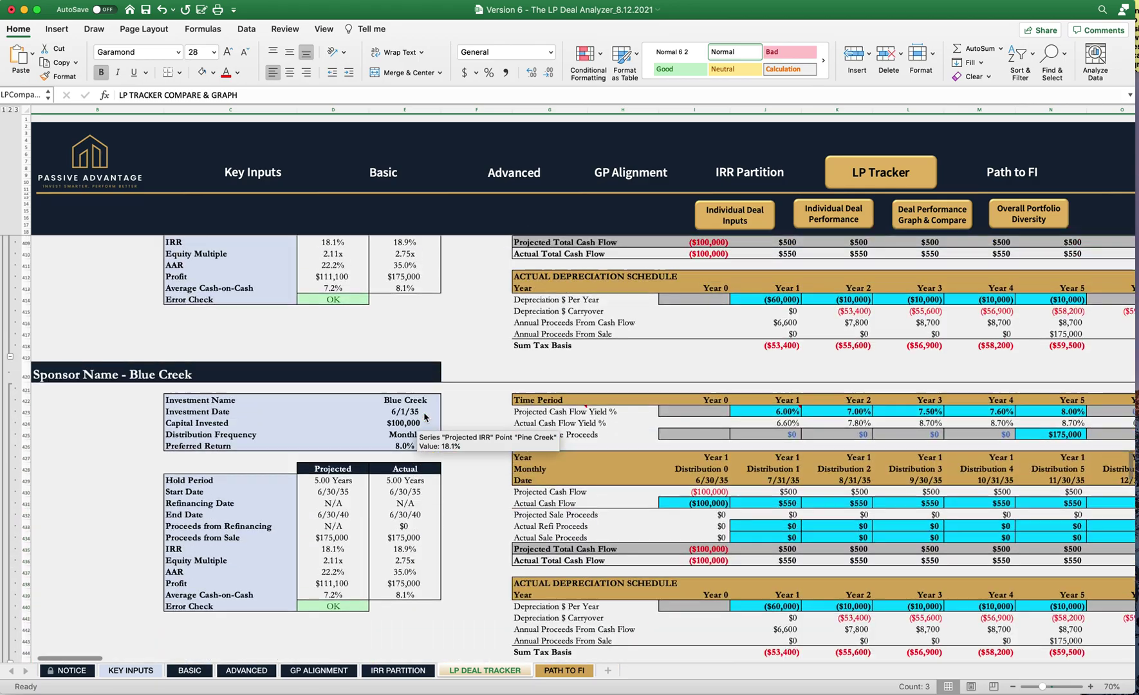
{"action": "scroll", "coordinate": [424, 417], "scroll_direction": "up", "scroll_amount": 20}
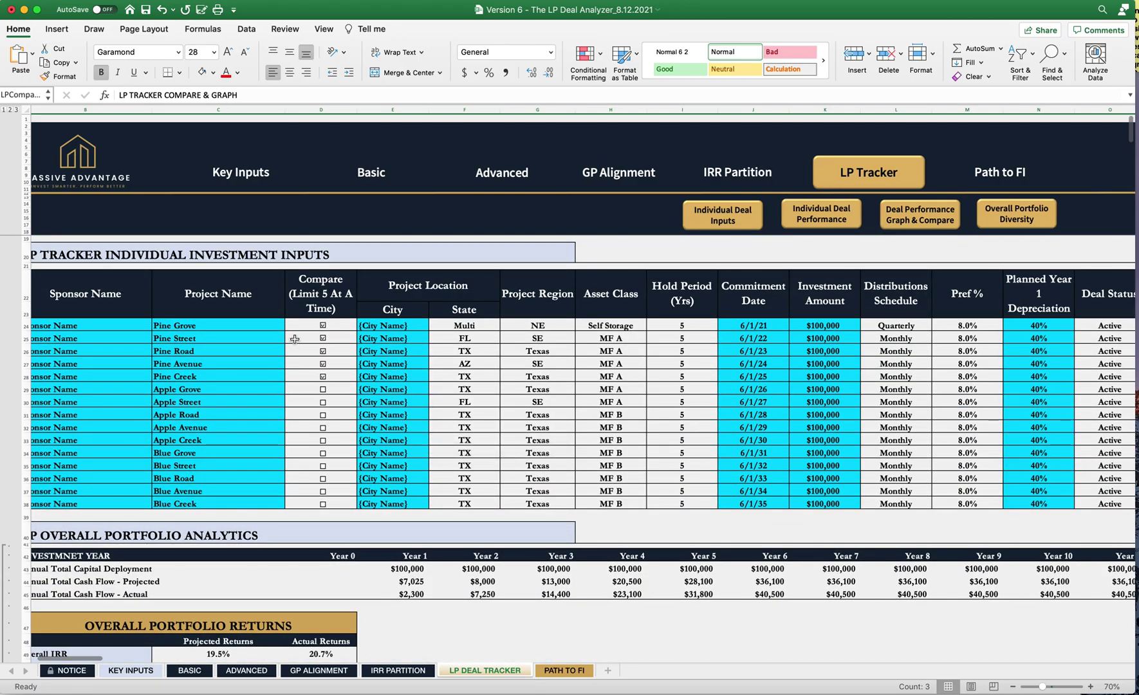
{"action": "left_click", "coordinate": [323, 378]}
{"action": "left_click", "coordinate": [323, 403]}
{"action": "left_click", "coordinate": [903, 220]}
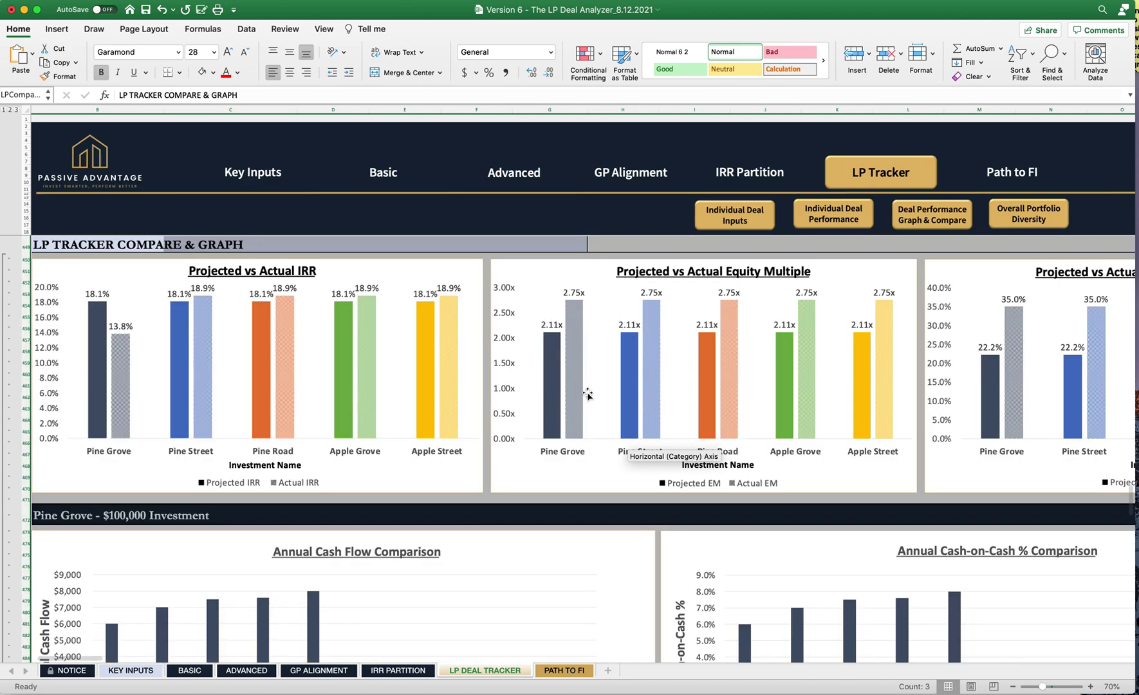
Examine the projected vs actual return charts and the annual cash flow and cash-on-cash comparisons for the five selected deals
{"action": "mouse_move", "coordinate": [417, 428]}
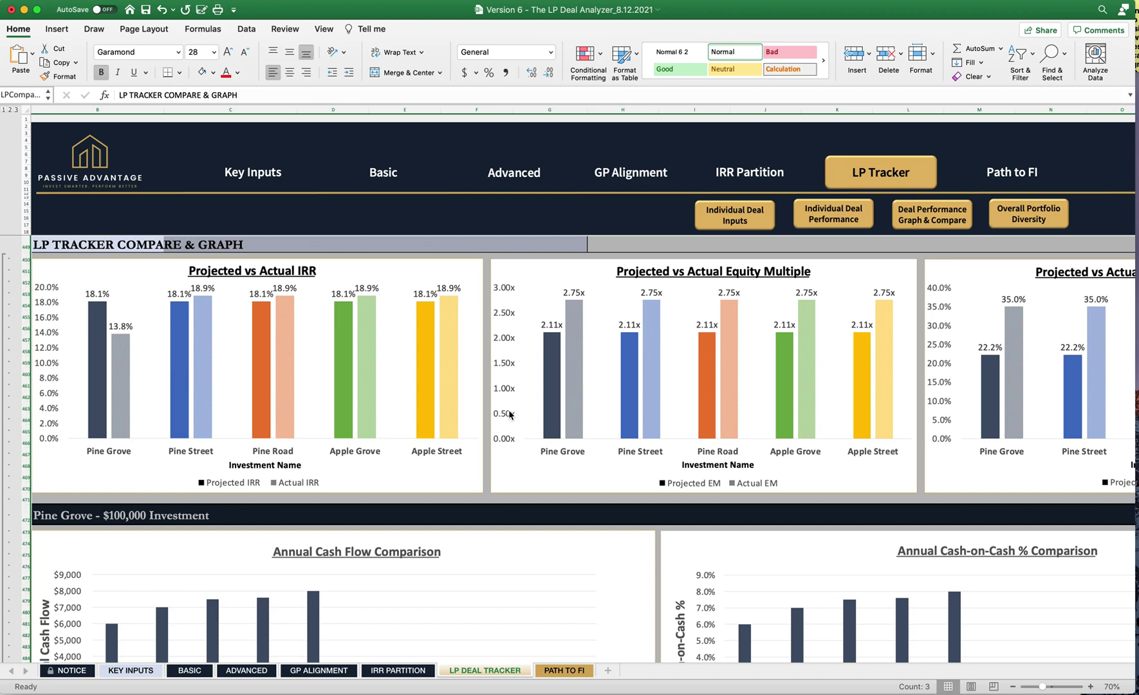
{"action": "scroll", "coordinate": [513, 414], "scroll_direction": "right", "scroll_amount": 4}
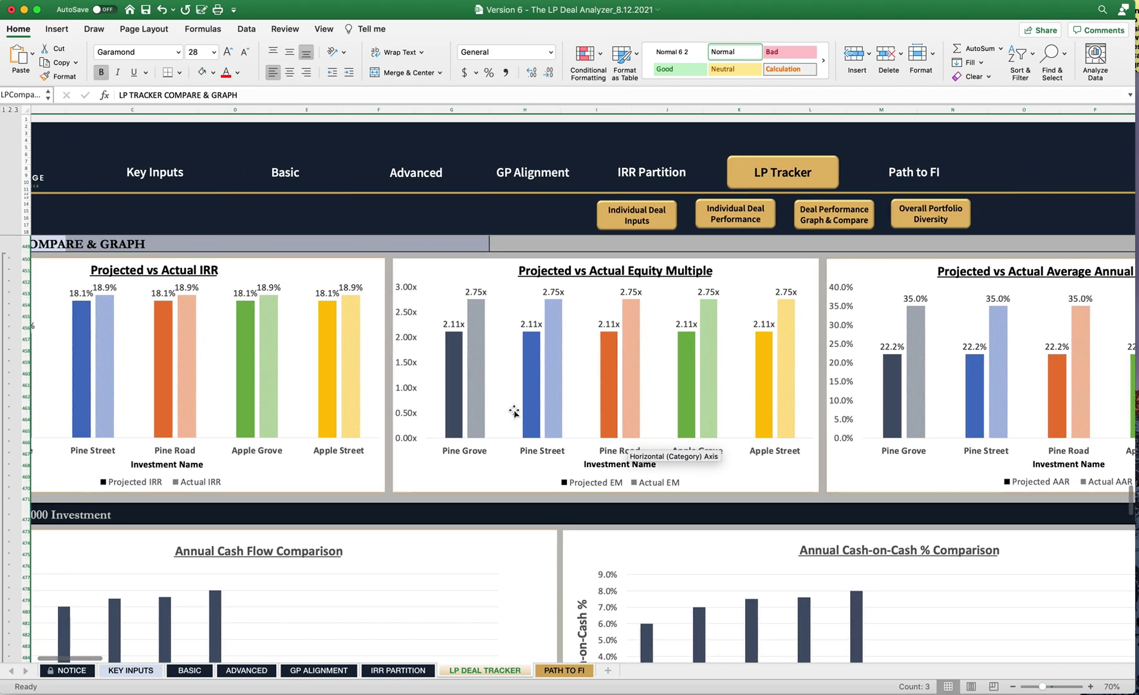
{"action": "scroll", "coordinate": [513, 412], "scroll_direction": "right", "scroll_amount": 3}
{"action": "scroll", "coordinate": [557, 394], "scroll_direction": "left", "scroll_amount": 7}
{"action": "scroll", "coordinate": [557, 395], "scroll_direction": "down", "scroll_amount": 10}
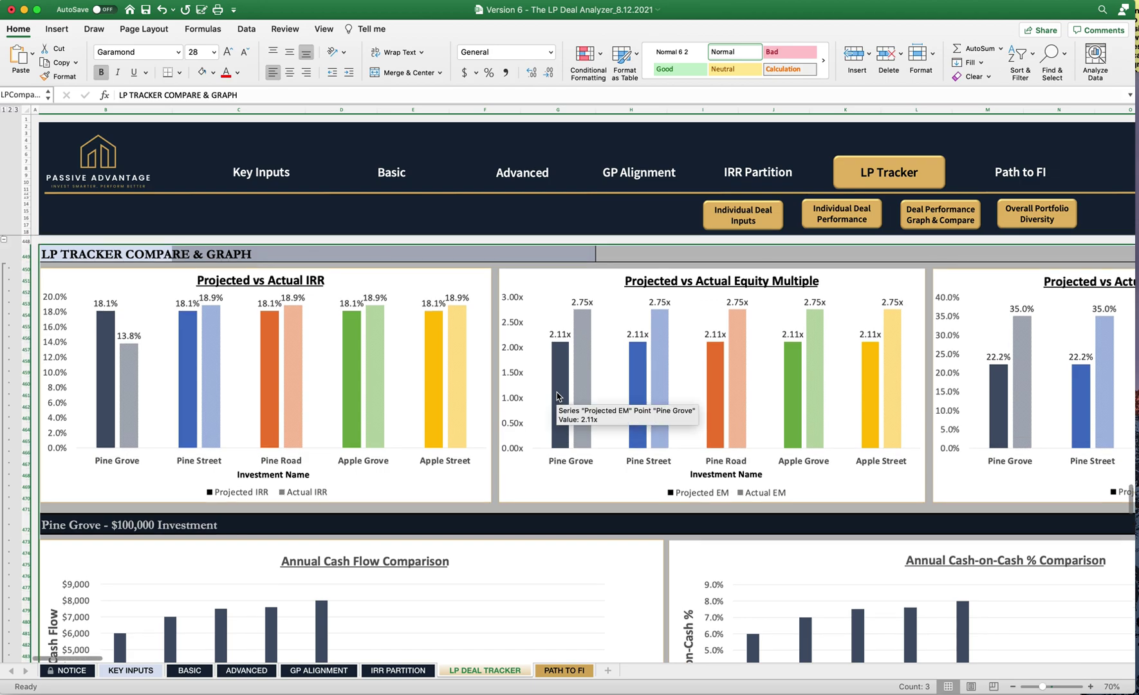
{"action": "scroll", "coordinate": [557, 396], "scroll_direction": "down", "scroll_amount": 15}
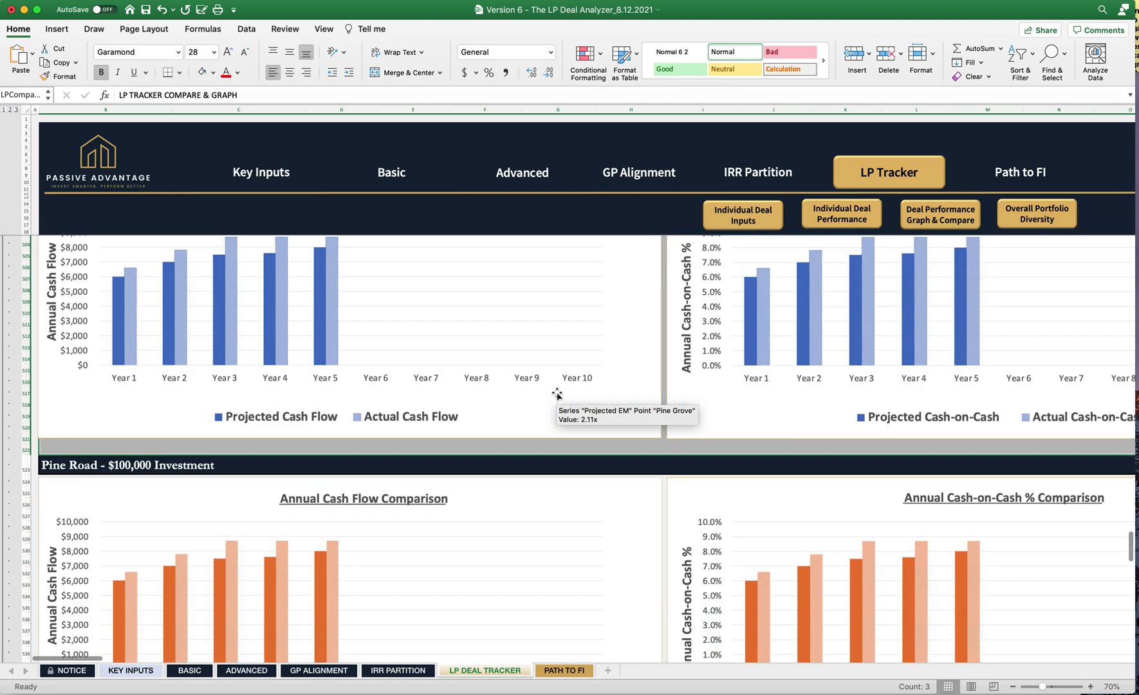
{"action": "scroll", "coordinate": [557, 395], "scroll_direction": "down", "scroll_amount": 3}
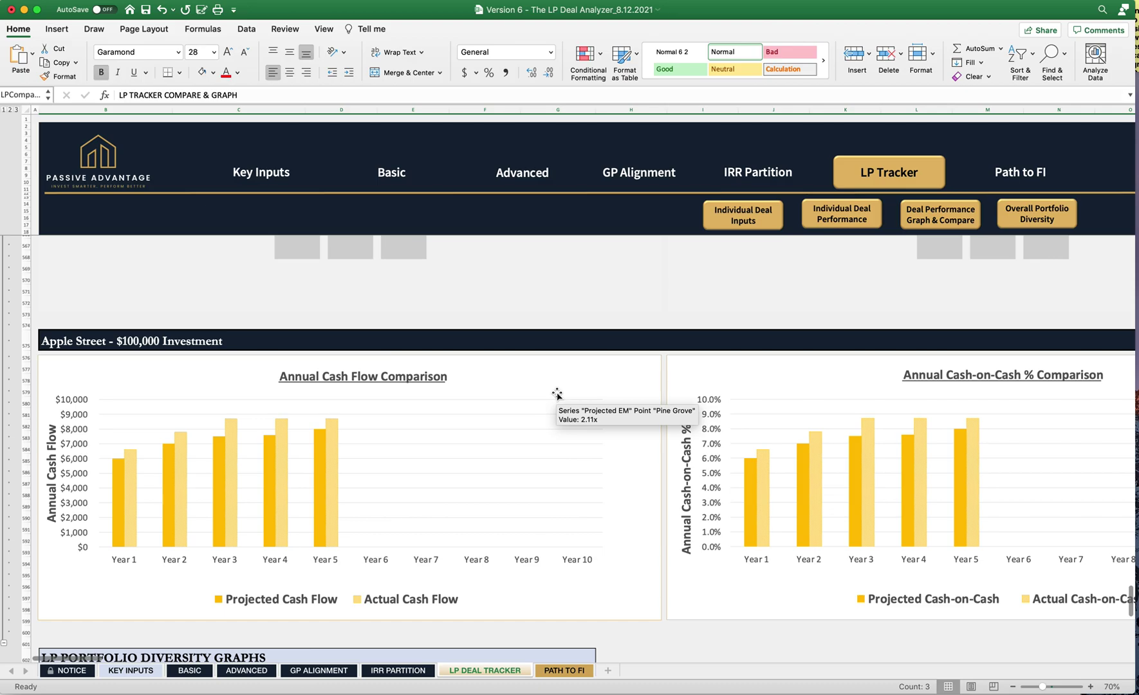
Go back to the LP Tracker Individual Investment Inputs and review the columns through projected and actual IRR
{"action": "scroll", "coordinate": [557, 395], "scroll_direction": "up", "scroll_amount": 20}
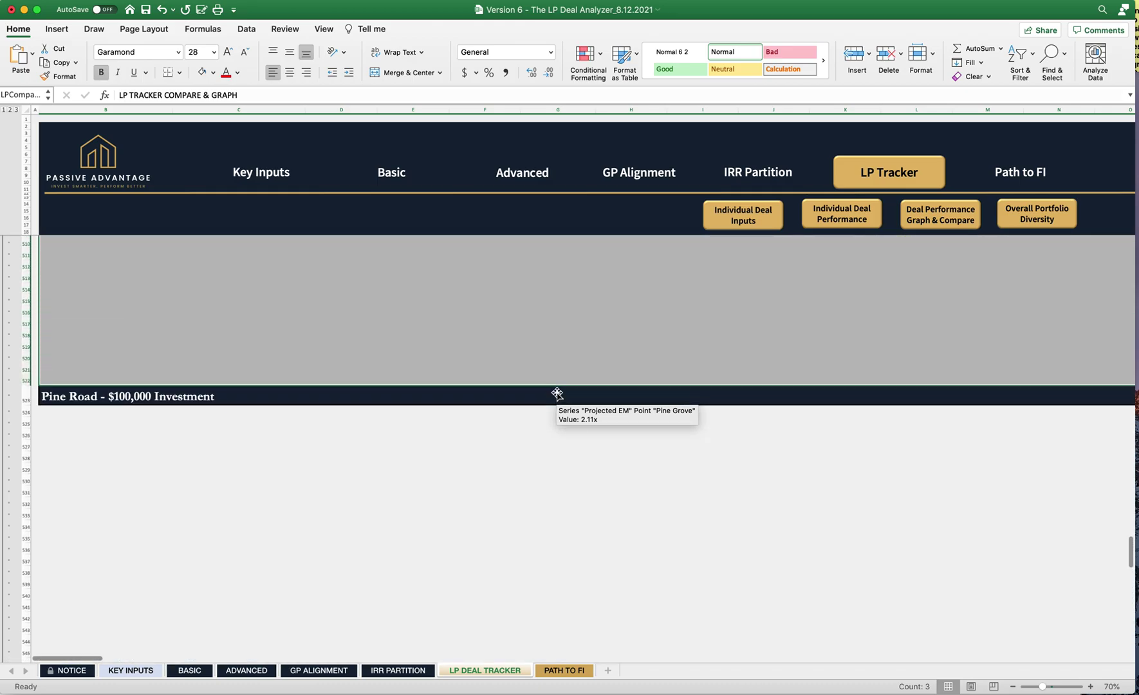
{"action": "scroll", "coordinate": [557, 395], "scroll_direction": "up", "scroll_amount": 20}
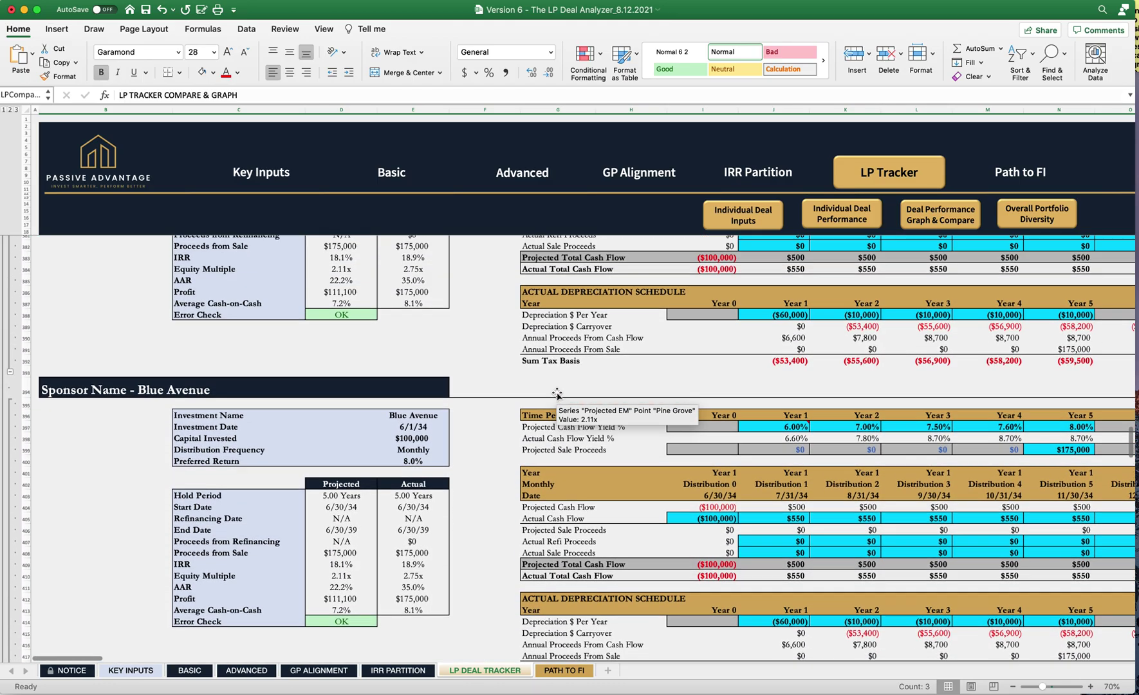
{"action": "scroll", "coordinate": [558, 395], "scroll_direction": "up", "scroll_amount": 20}
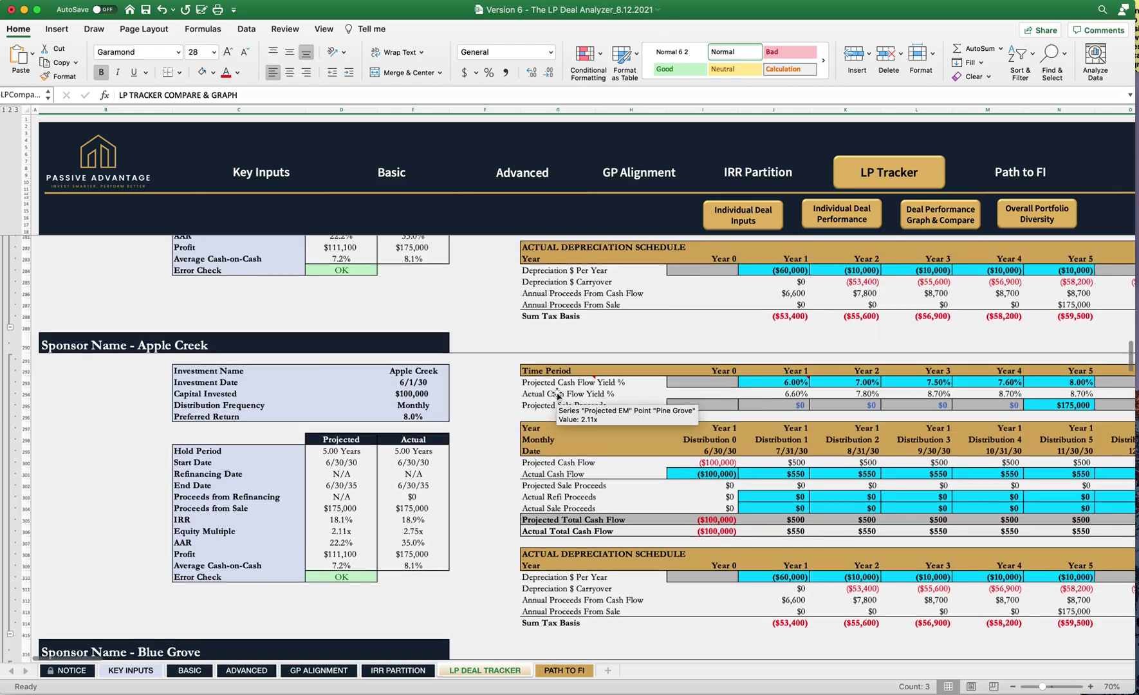
{"action": "scroll", "coordinate": [557, 395], "scroll_direction": "up", "scroll_amount": 15}
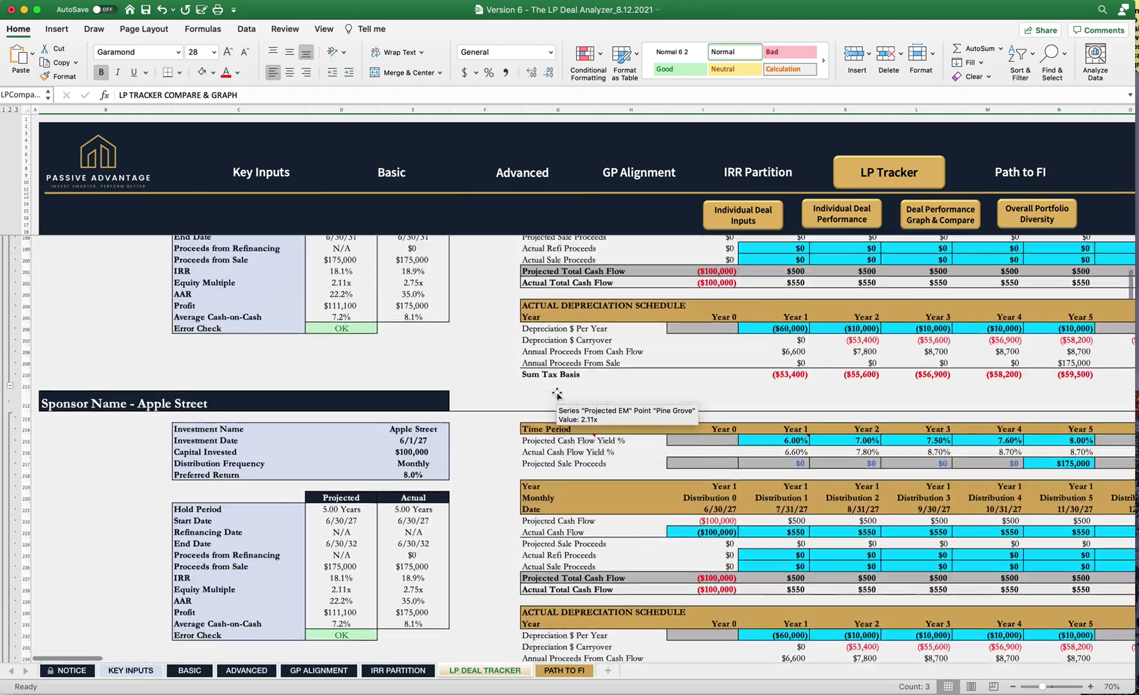
{"action": "scroll", "coordinate": [557, 395], "scroll_direction": "up", "scroll_amount": 20}
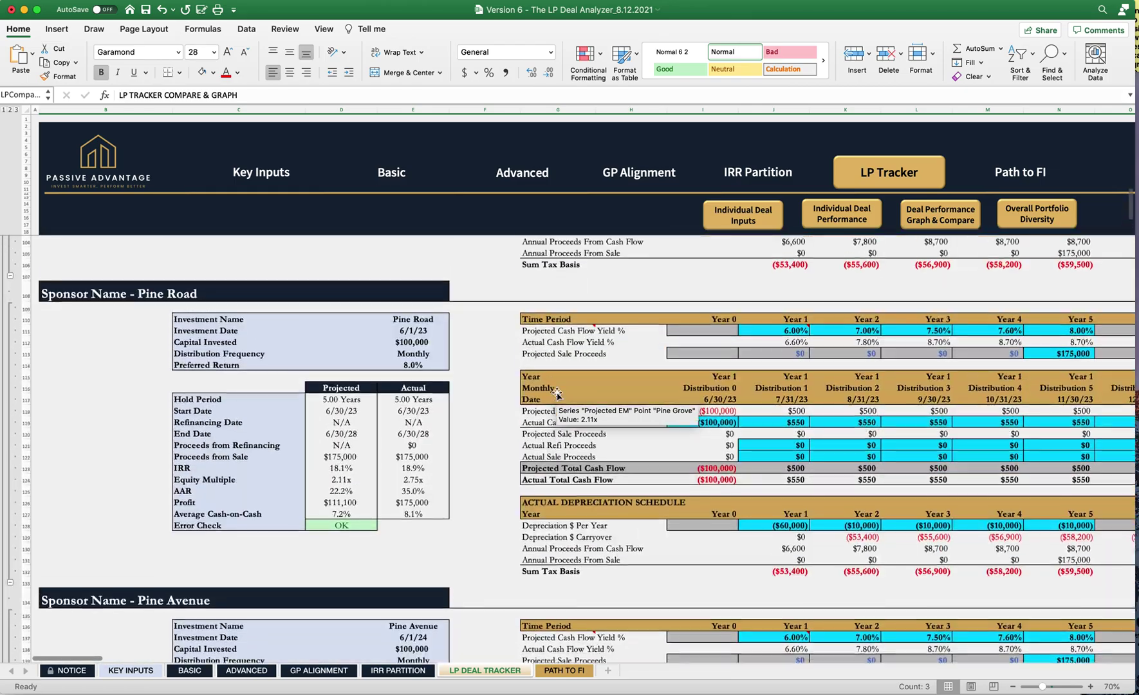
{"action": "scroll", "coordinate": [557, 395], "scroll_direction": "up", "scroll_amount": 14}
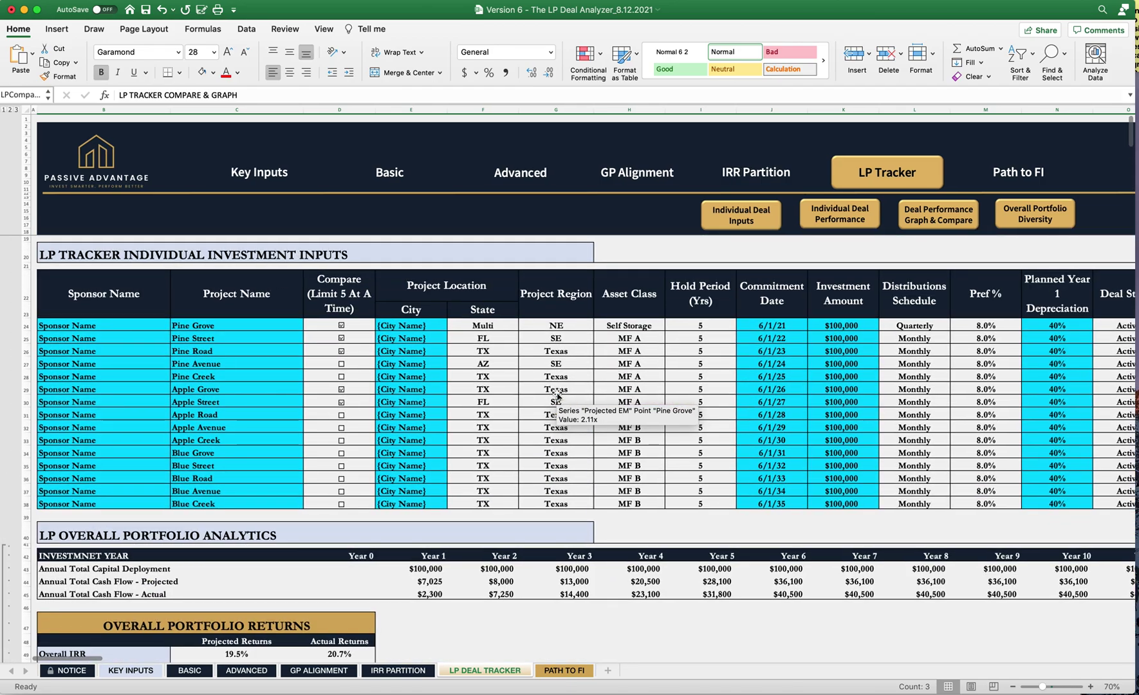
{"action": "scroll", "coordinate": [623, 386], "scroll_direction": "right", "scroll_amount": 2}
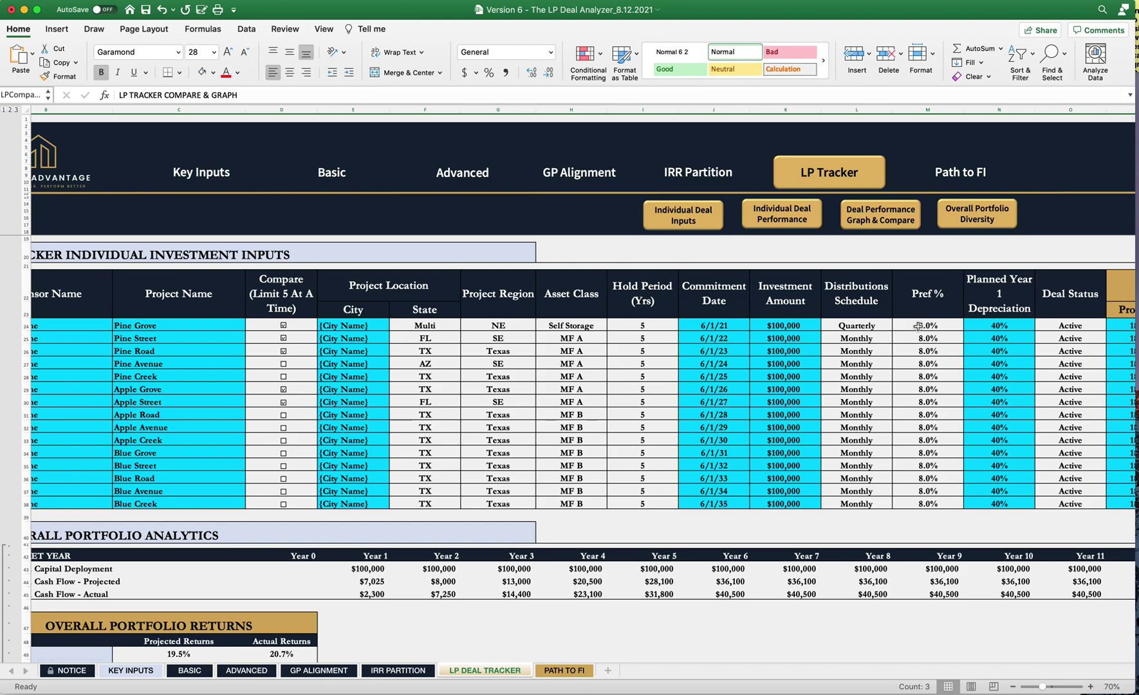
{"action": "scroll", "coordinate": [914, 334], "scroll_direction": "right", "scroll_amount": 5}
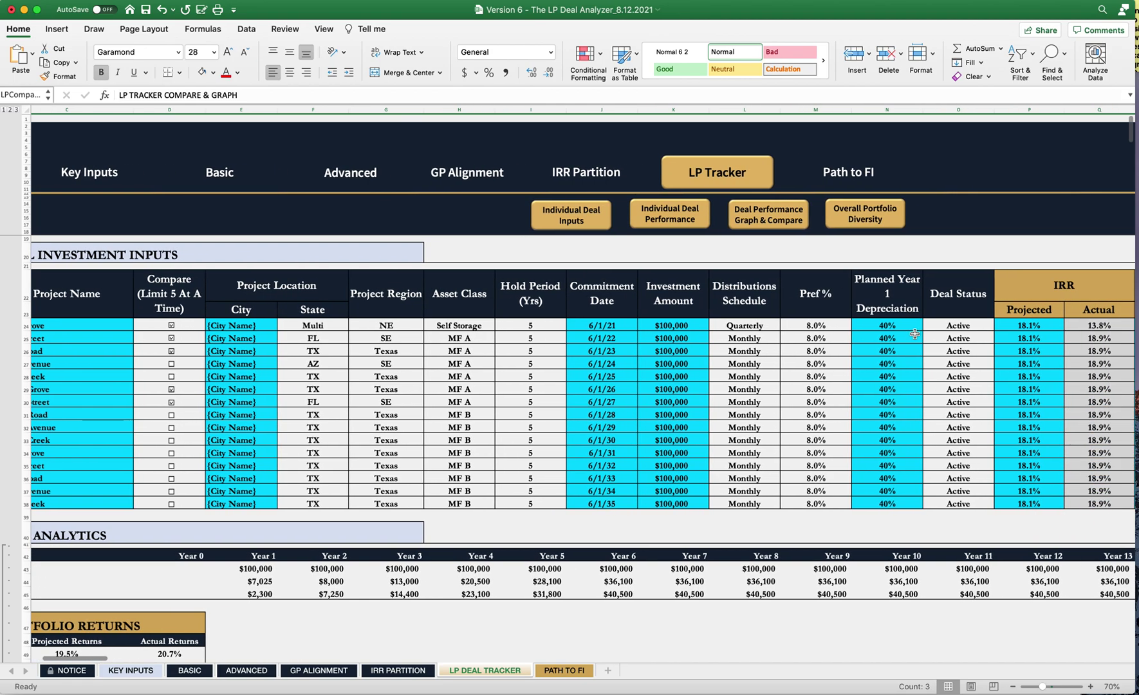
{"action": "scroll", "coordinate": [915, 333], "scroll_direction": "left", "scroll_amount": 7}
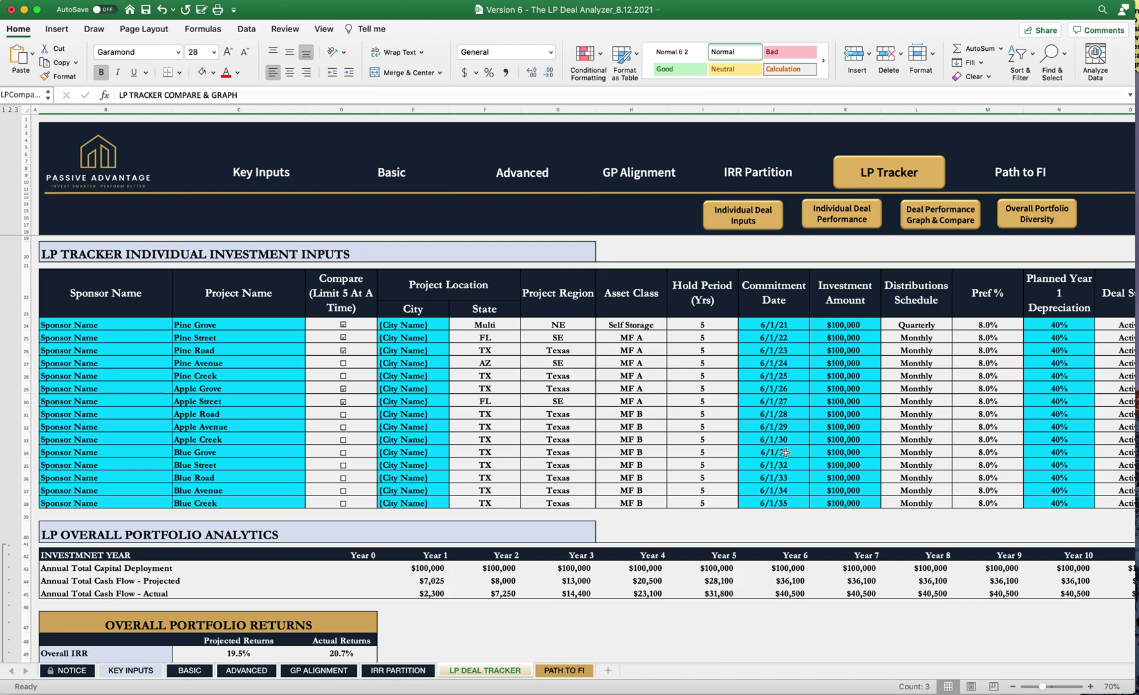
Go to the Path to FI sheet and examine its living expense inputs and the investment cash flow versus living expenses chart
{"action": "left_click", "coordinate": [1020, 175]}
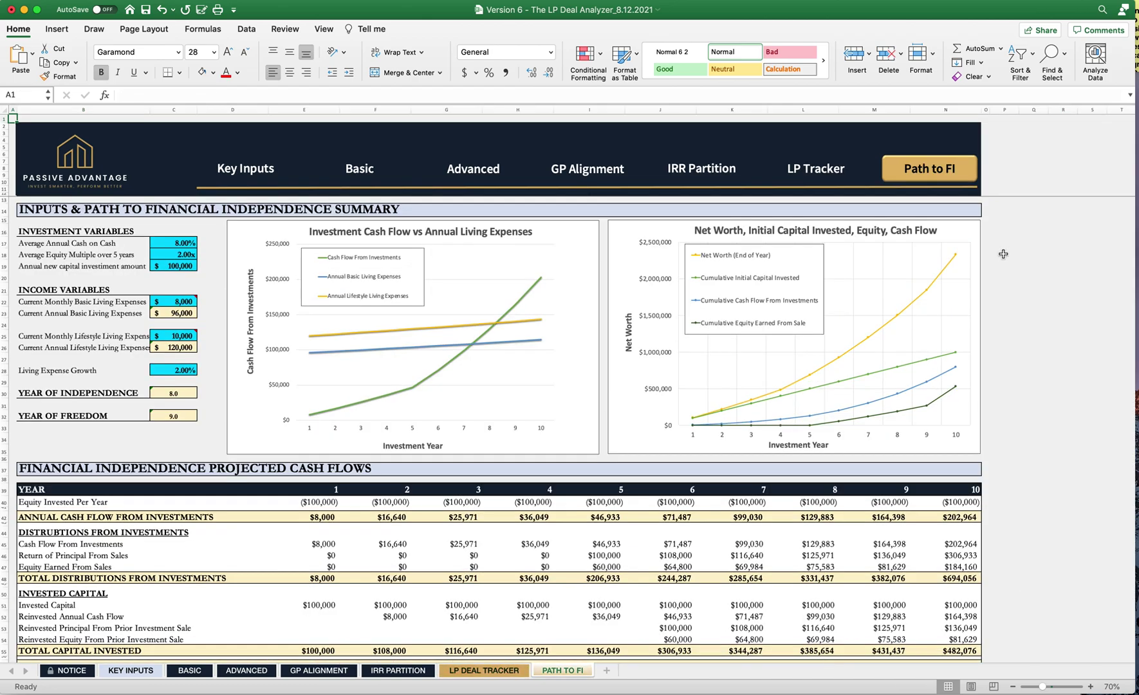
{"action": "mouse_move", "coordinate": [415, 351]}
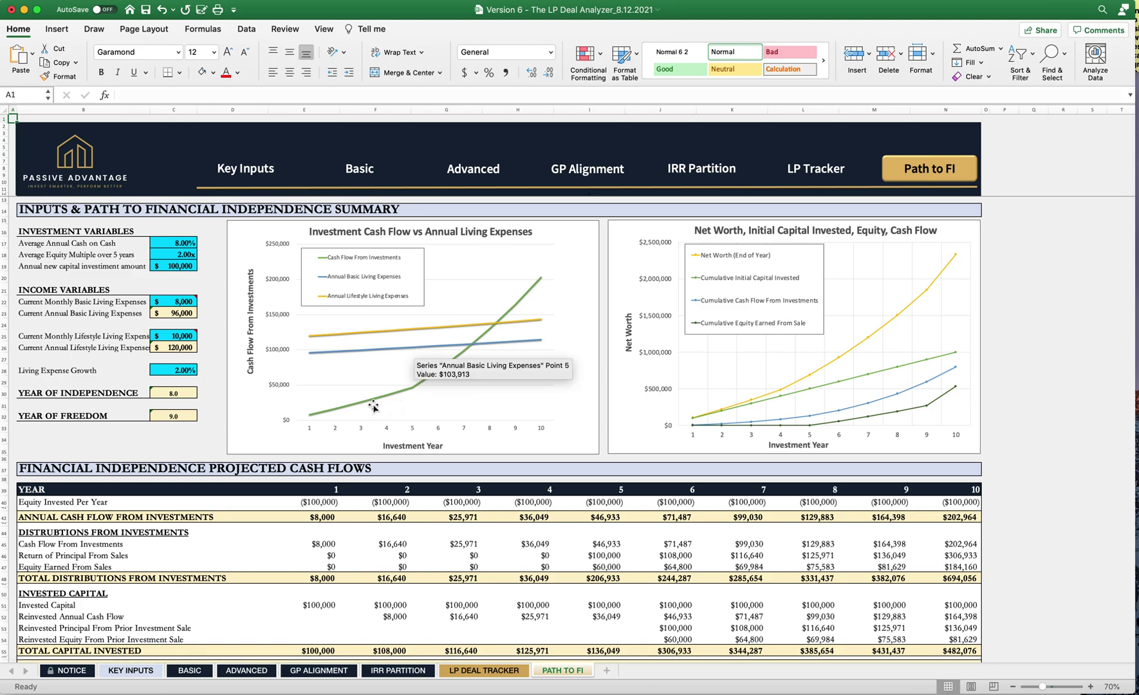
{"action": "mouse_move", "coordinate": [415, 394]}
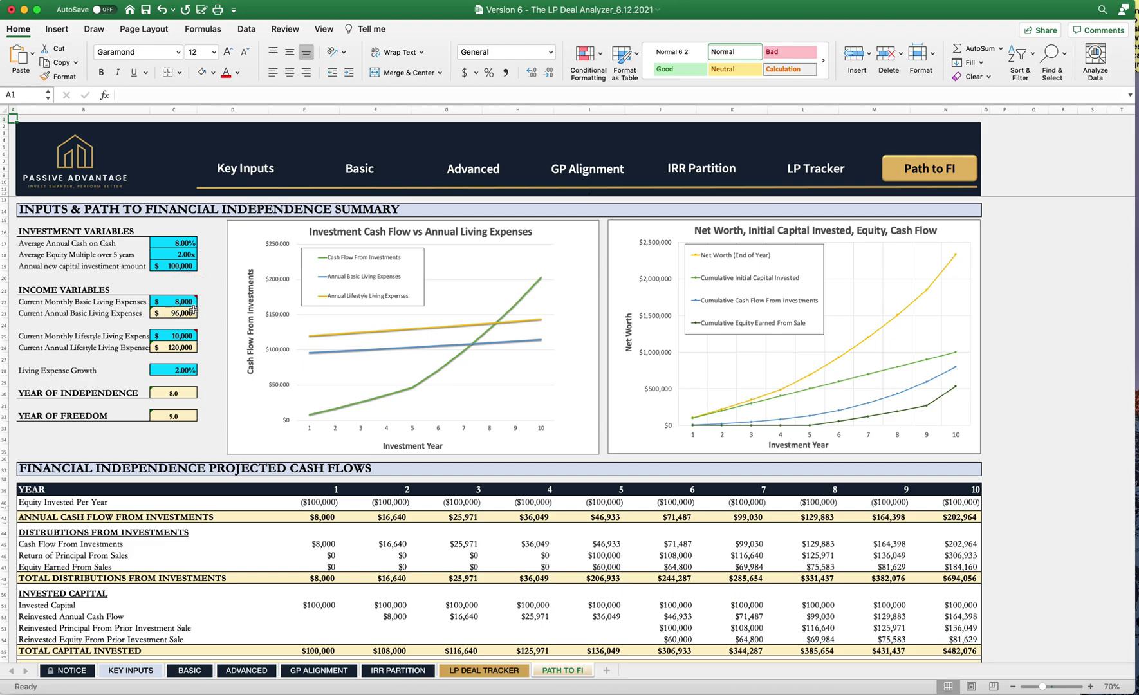
{"action": "mouse_move", "coordinate": [168, 306]}
{"action": "mouse_move", "coordinate": [169, 336]}
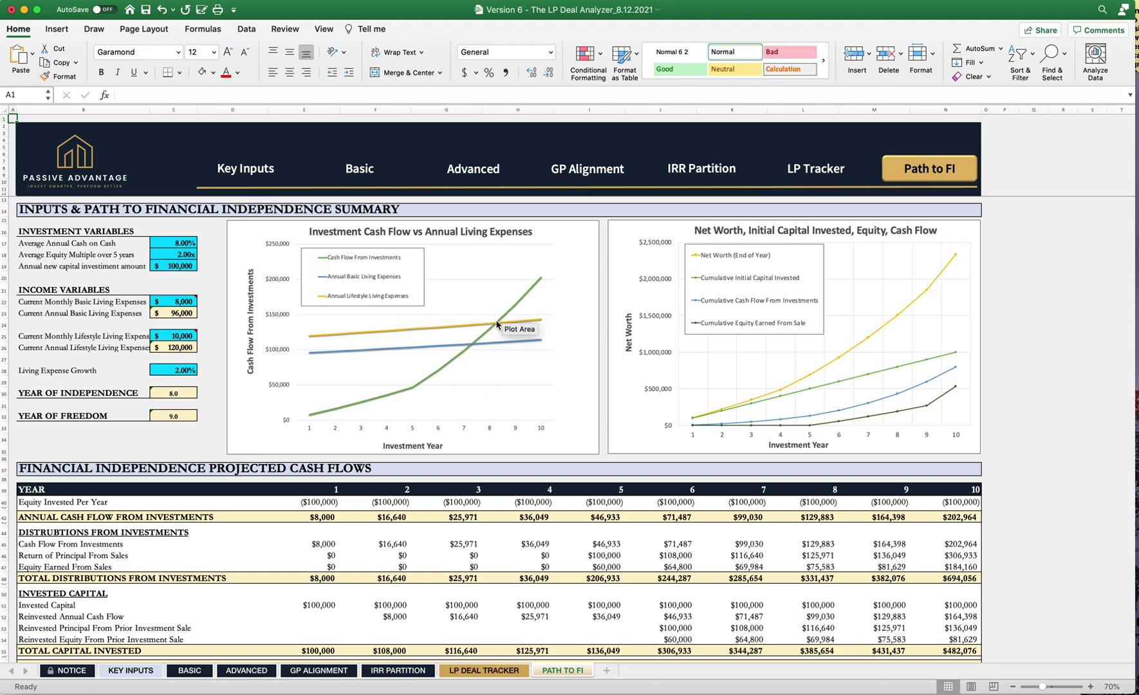
{"action": "mouse_move", "coordinate": [497, 324]}
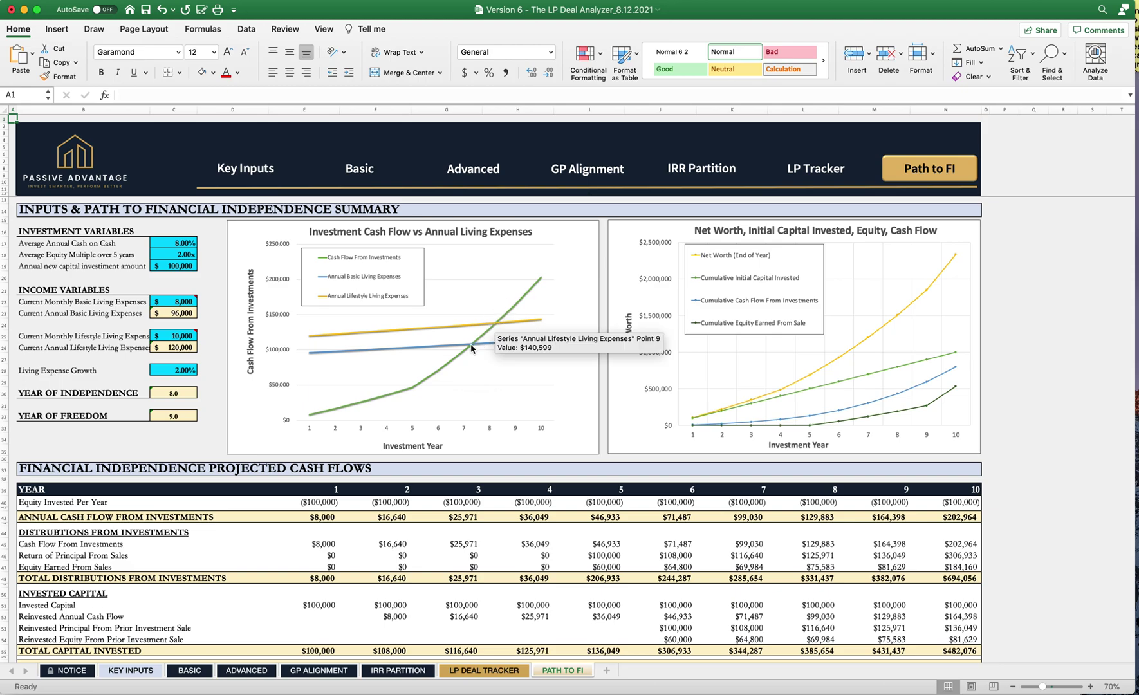
{"action": "mouse_move", "coordinate": [462, 348]}
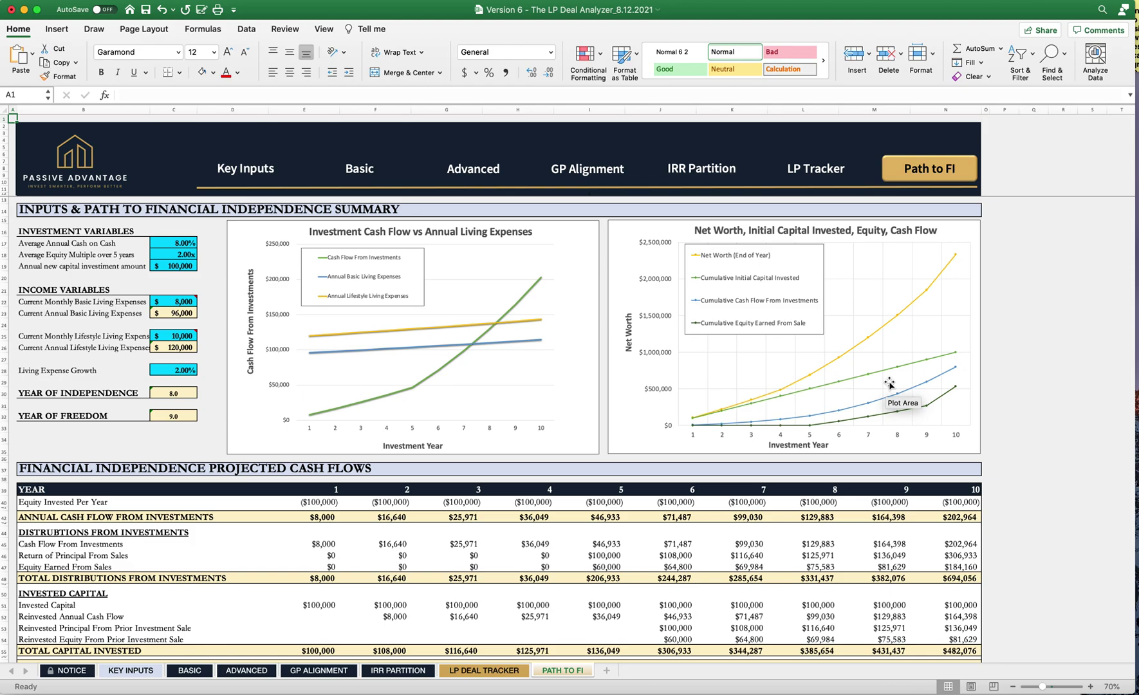
Review the Financial Independence Projected Cash Flows through living expense coverage, and return to the Path to FI summary
{"action": "scroll", "coordinate": [889, 384], "scroll_direction": "down", "scroll_amount": 3}
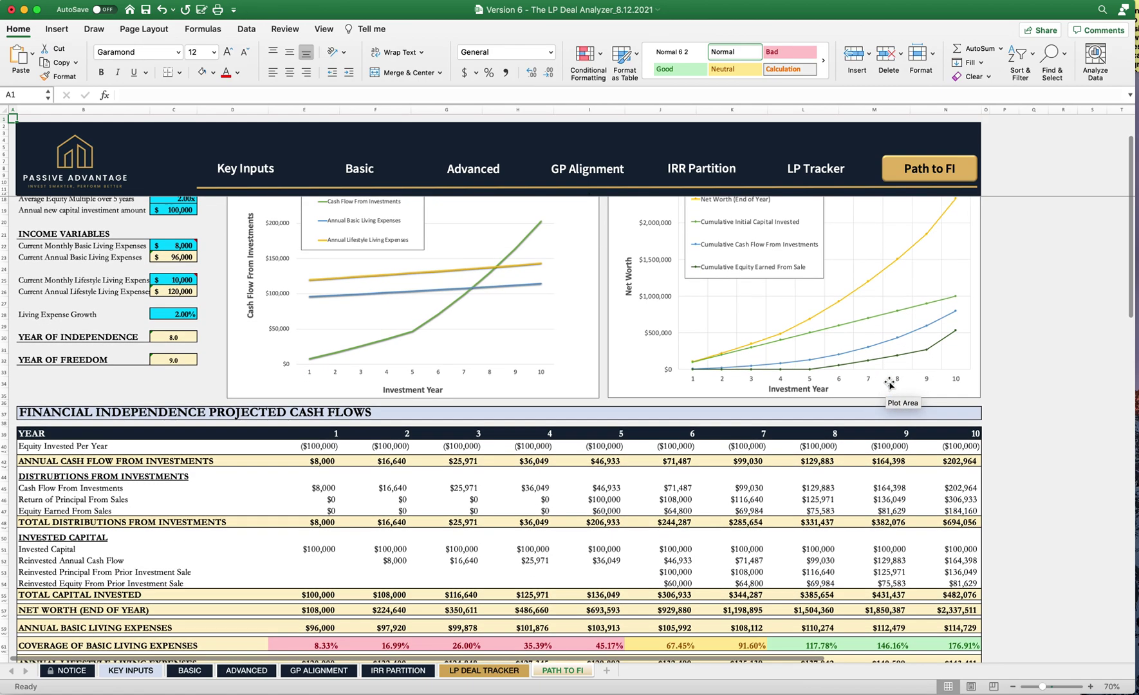
{"action": "scroll", "coordinate": [889, 384], "scroll_direction": "down", "scroll_amount": 3}
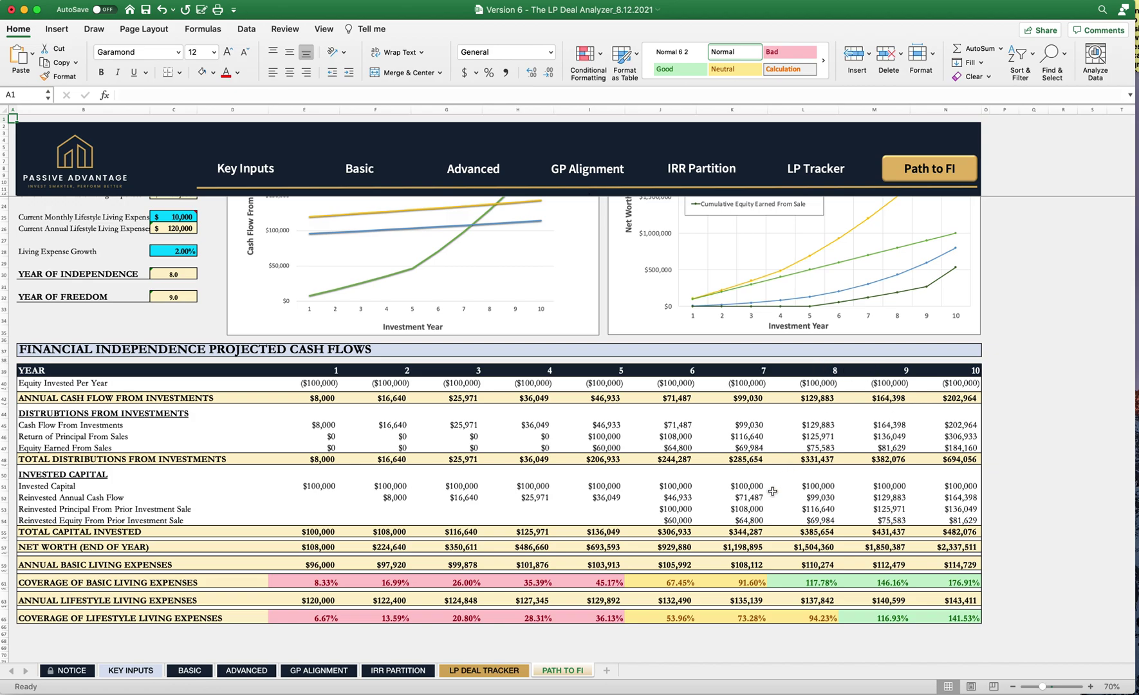
{"action": "scroll", "coordinate": [756, 516], "scroll_direction": "down", "scroll_amount": 2}
{"action": "scroll", "coordinate": [756, 514], "scroll_direction": "up", "scroll_amount": 8}
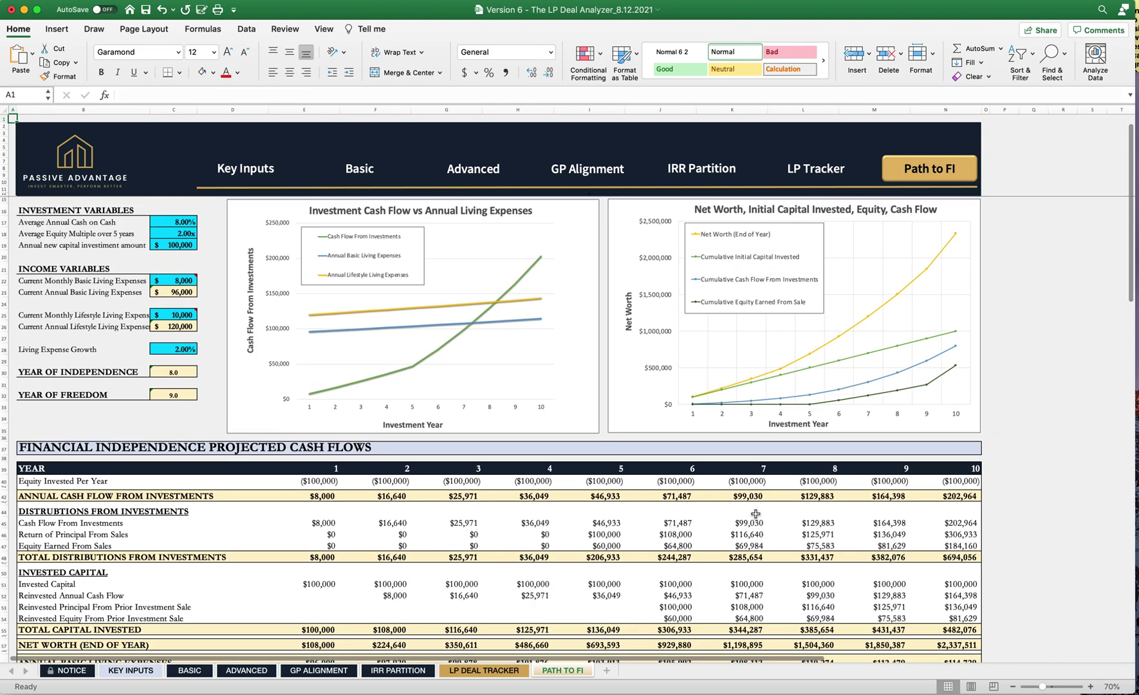
{"action": "scroll", "coordinate": [754, 515], "scroll_direction": "left", "scroll_amount": 1}
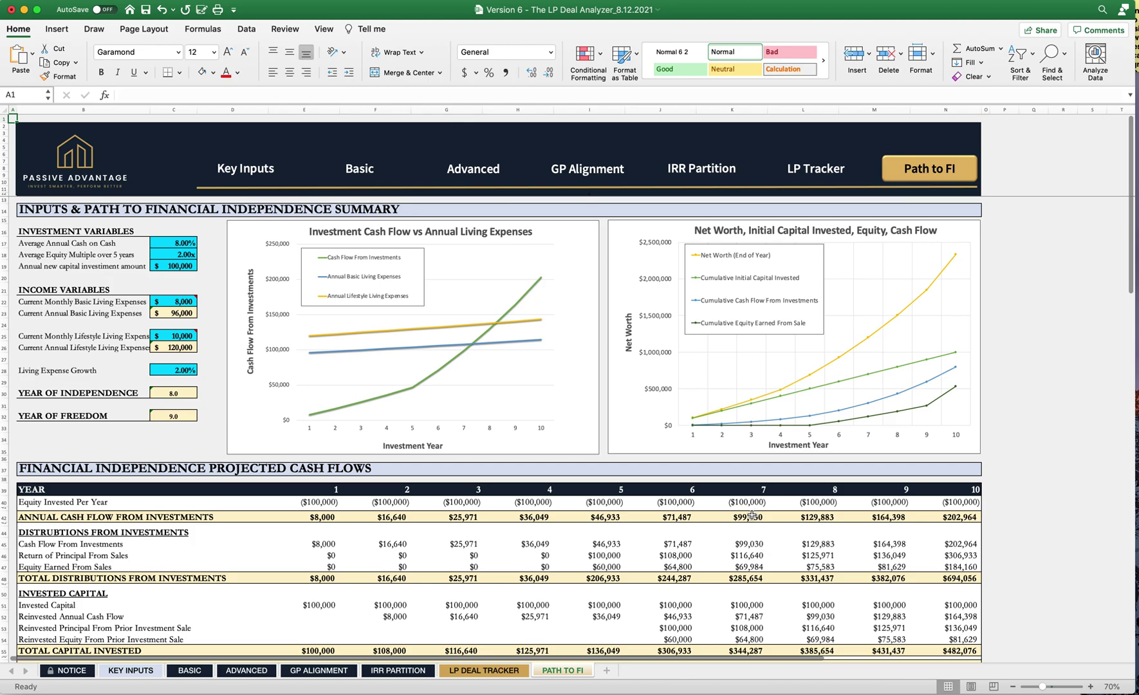